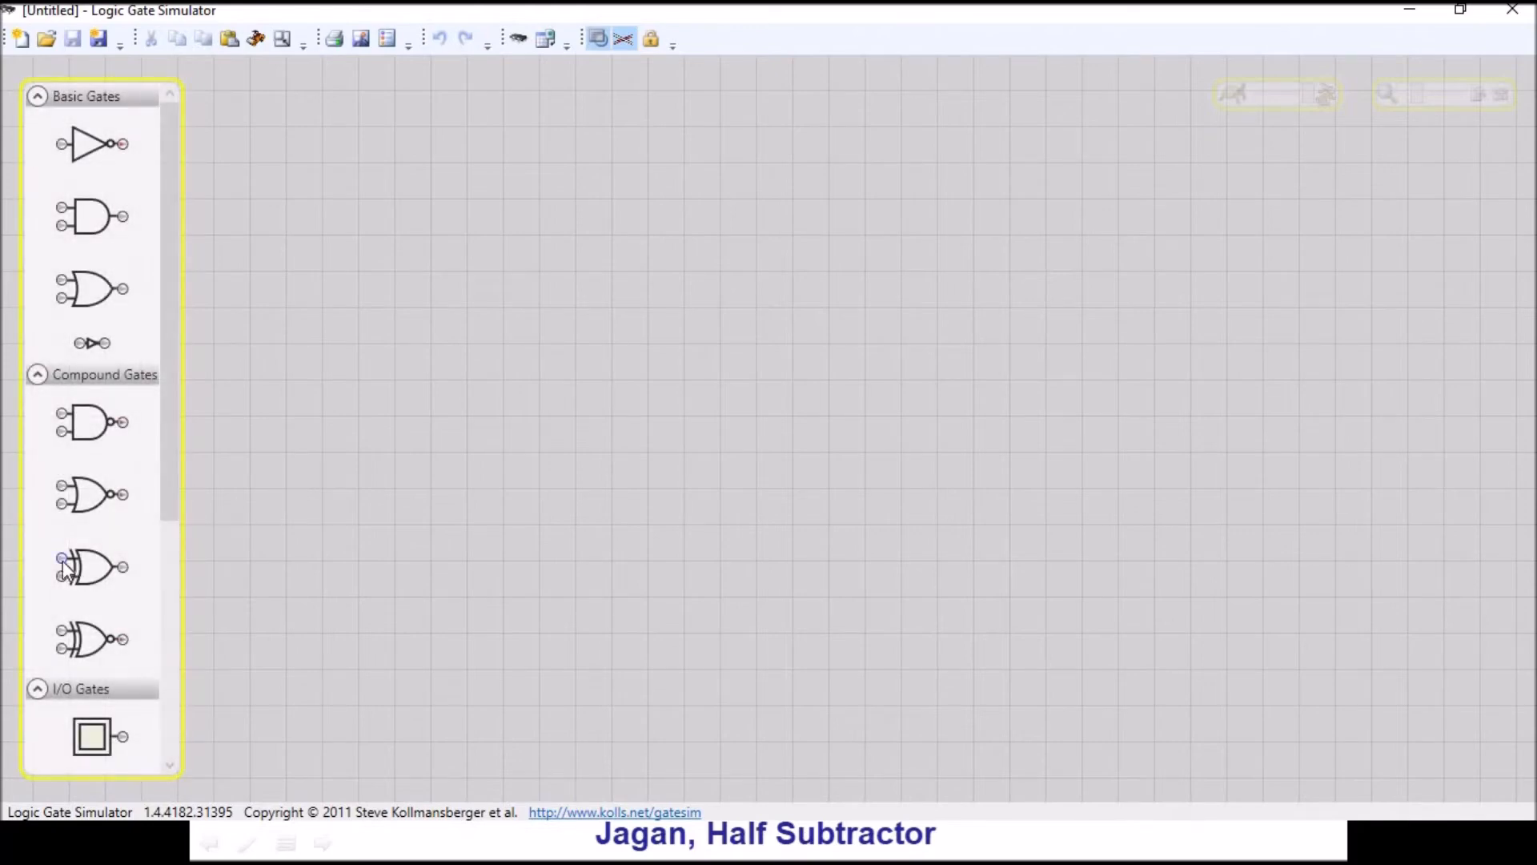
# - Place an XOR gate and a NOT gate side by side on the canvas, with an AND gate below them
pyautogui.moveTo(68, 569); pyautogui.dragTo(445, 146)
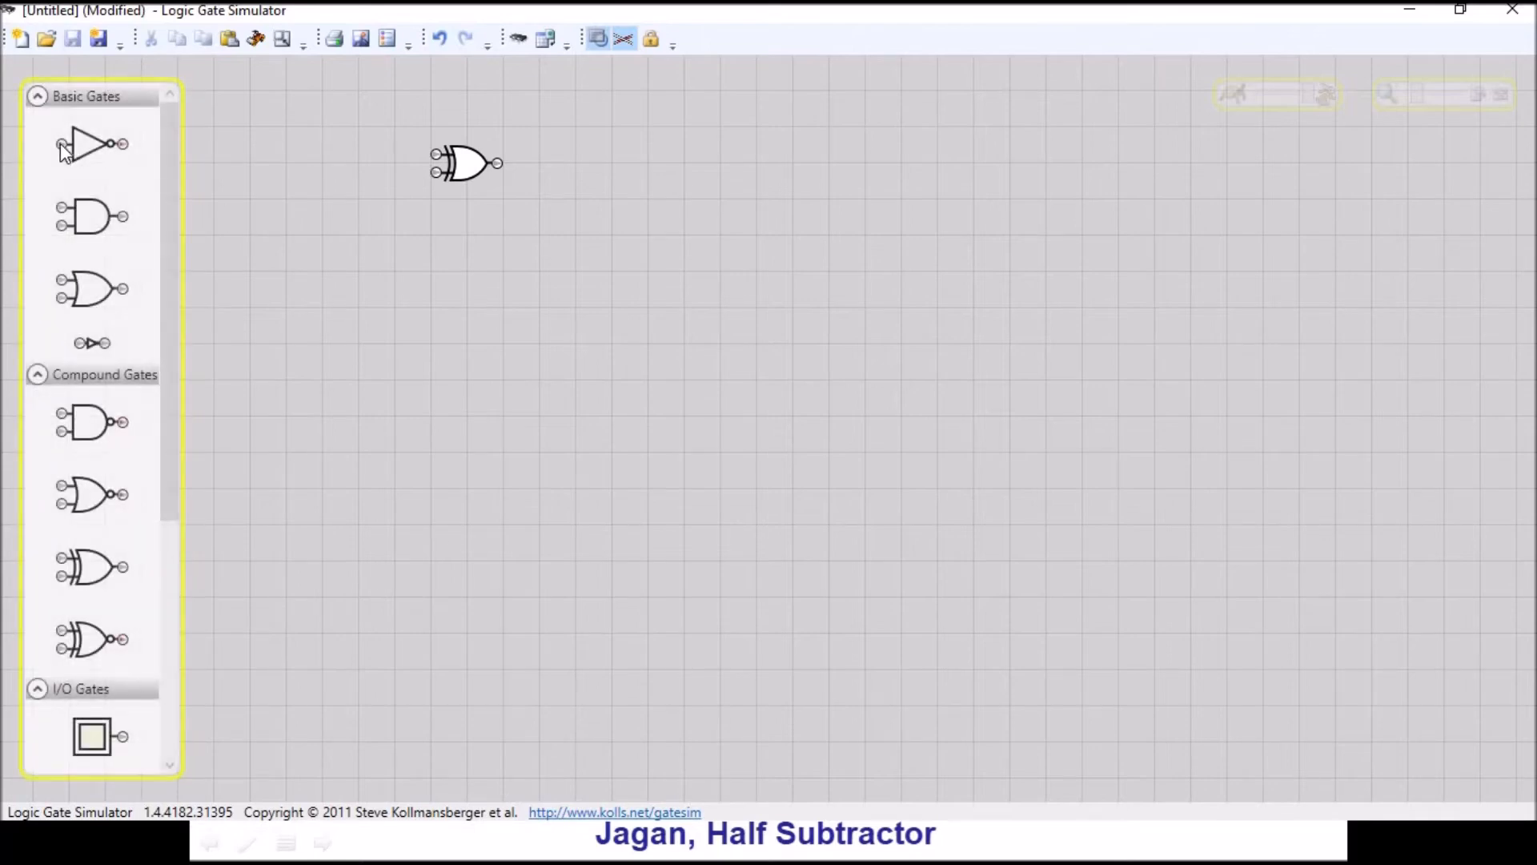
pyautogui.moveTo(64, 150); pyautogui.dragTo(309, 154)
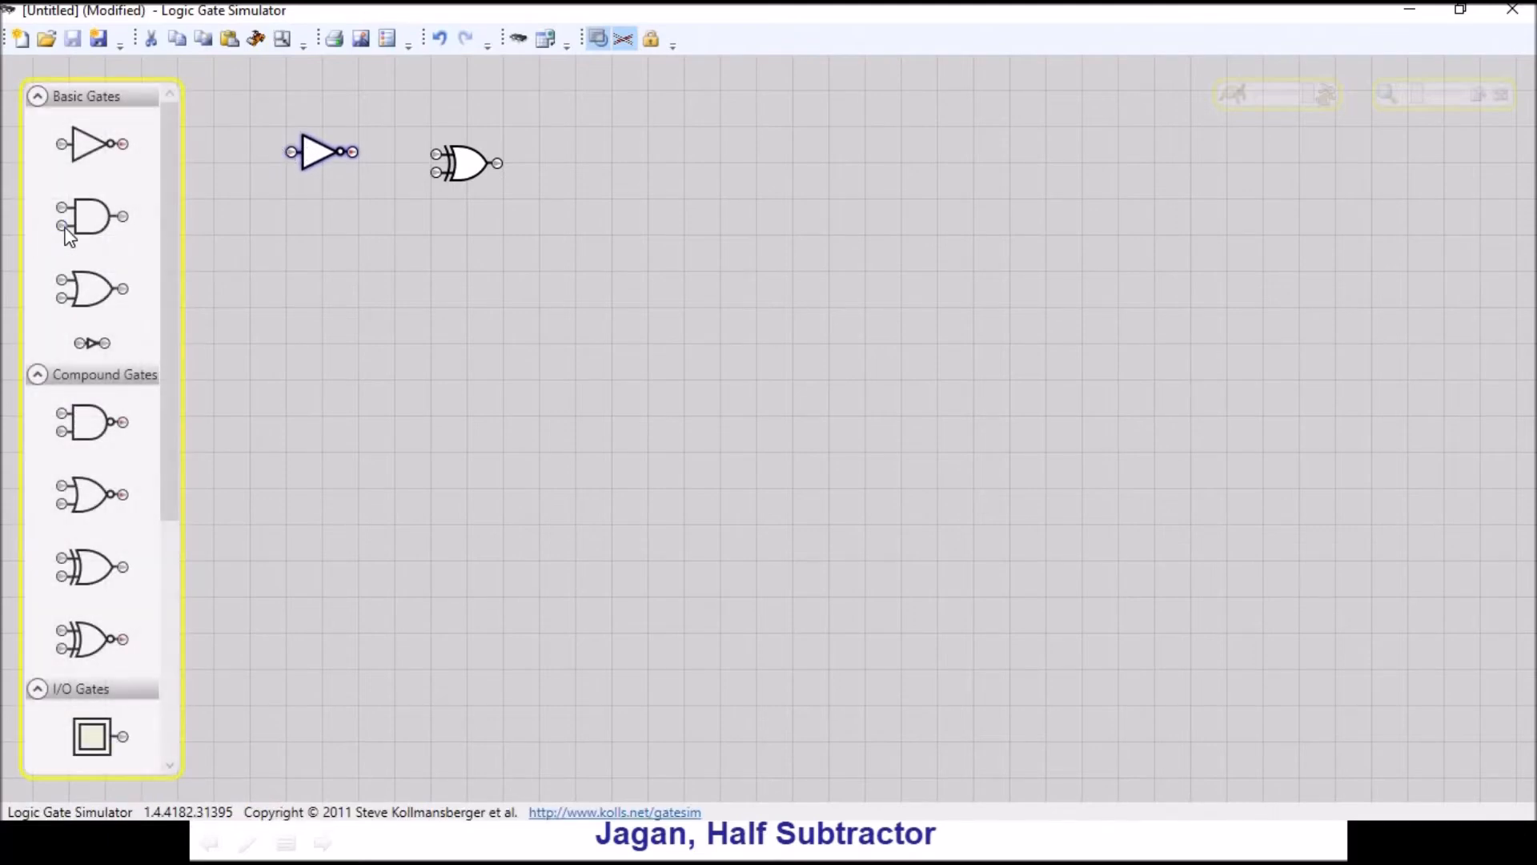
pyautogui.moveTo(67, 234); pyautogui.dragTo(349, 223)
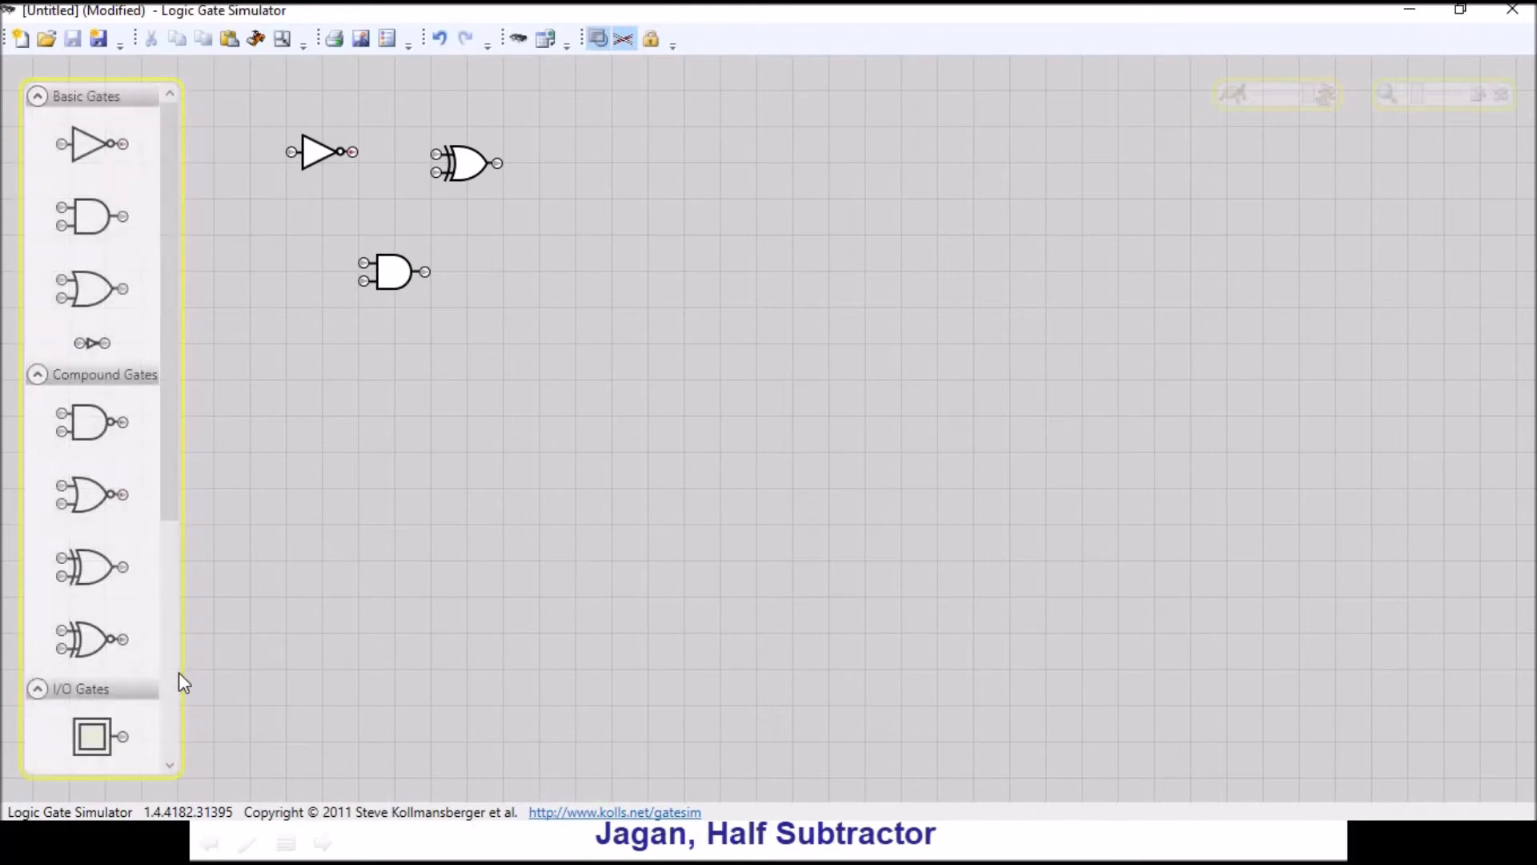
# - Add two user inputs stacked beside the NOT gate, and shift the NOT gate closer to the XOR gate
pyautogui.scroll(-3, 173, 762)
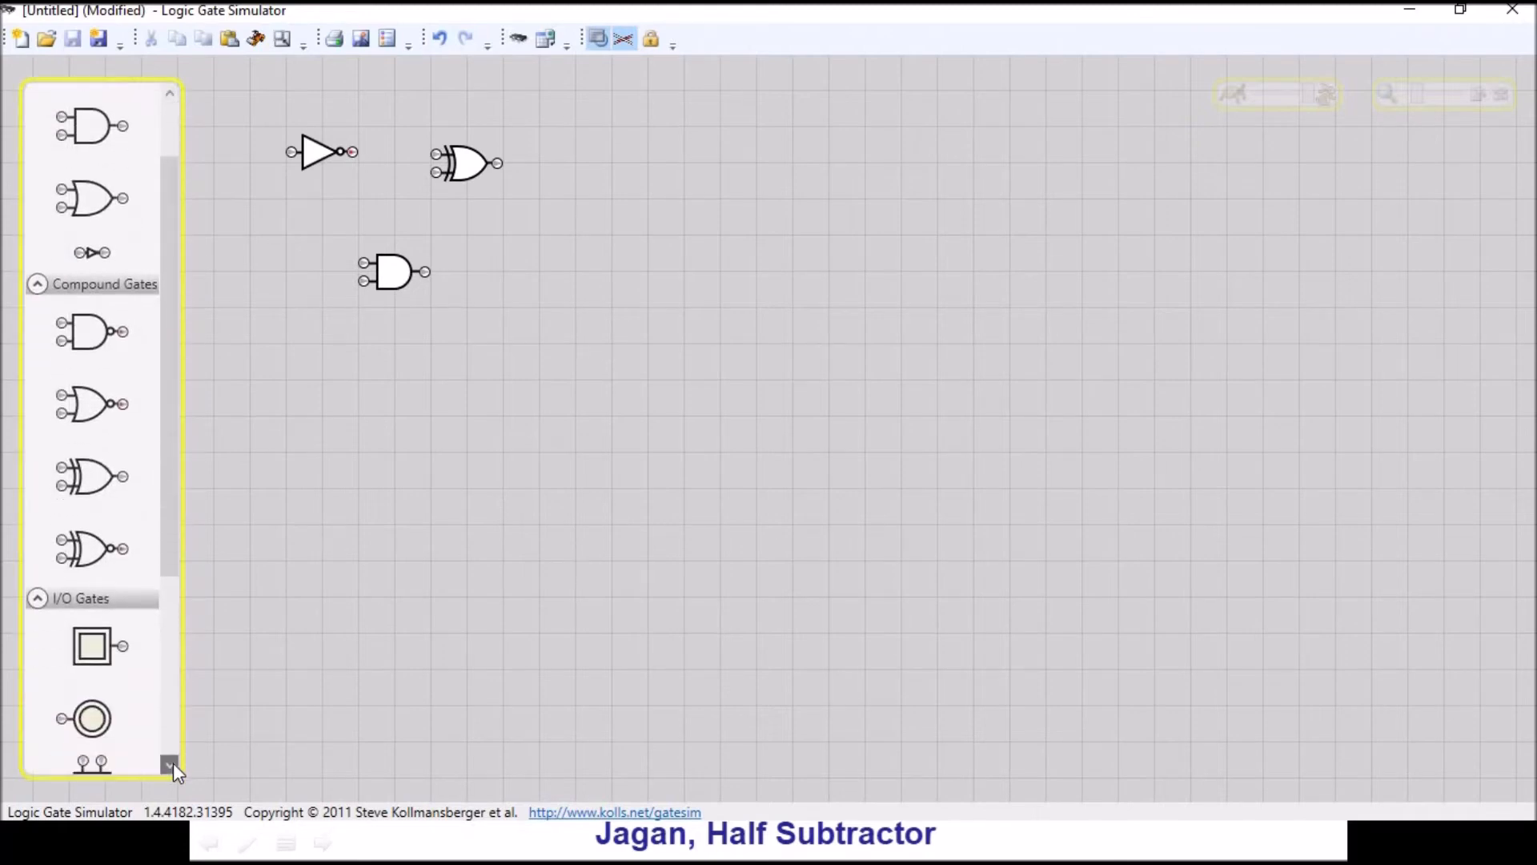
pyautogui.moveTo(90, 624); pyautogui.dragTo(199, 86)
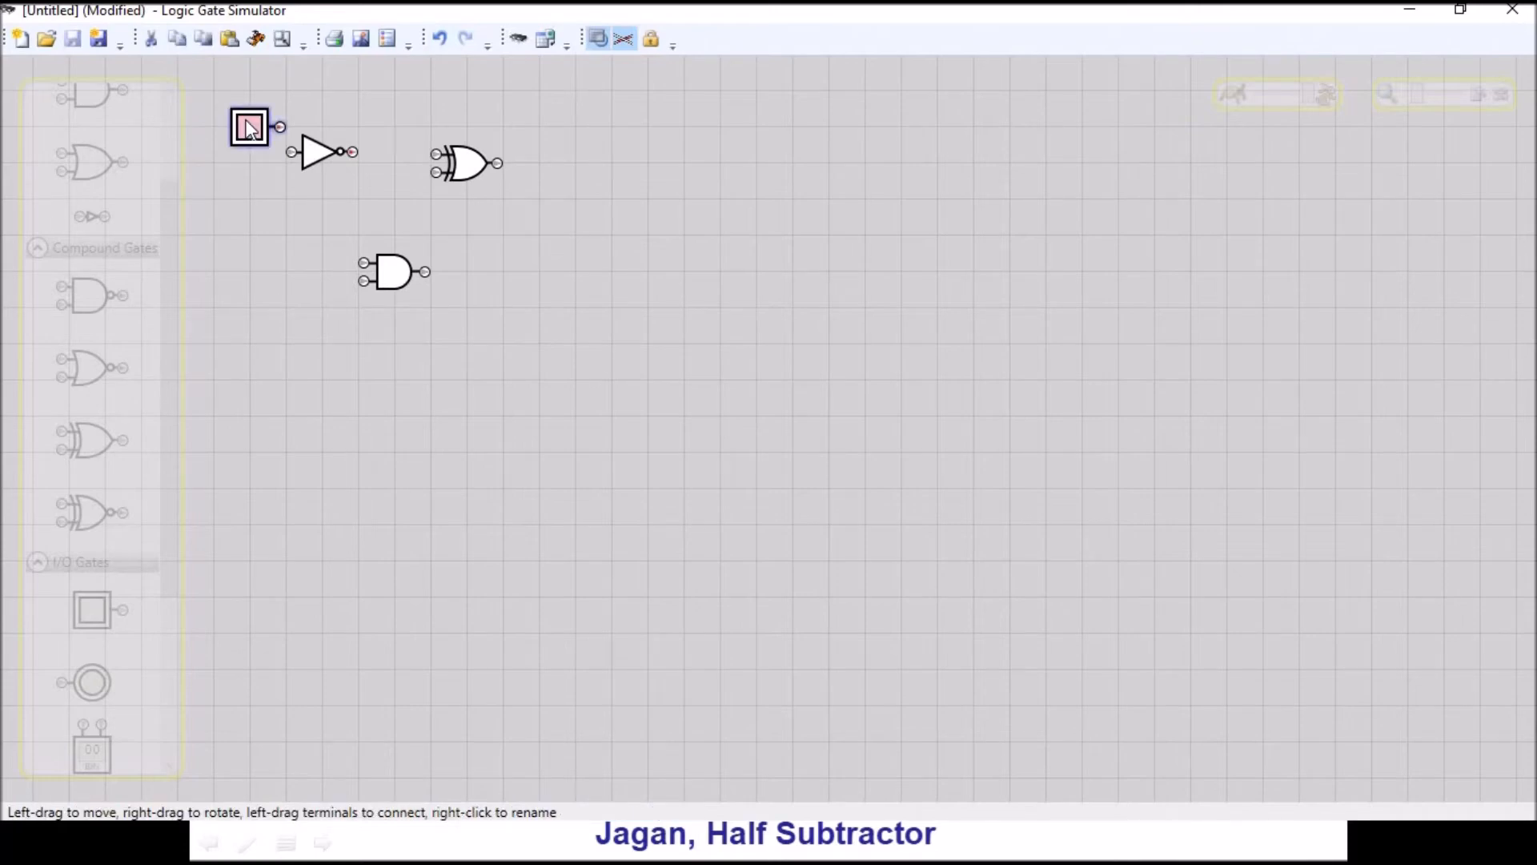
pyautogui.hotkey('ctrl', 'v')
pyautogui.click(287, 163)
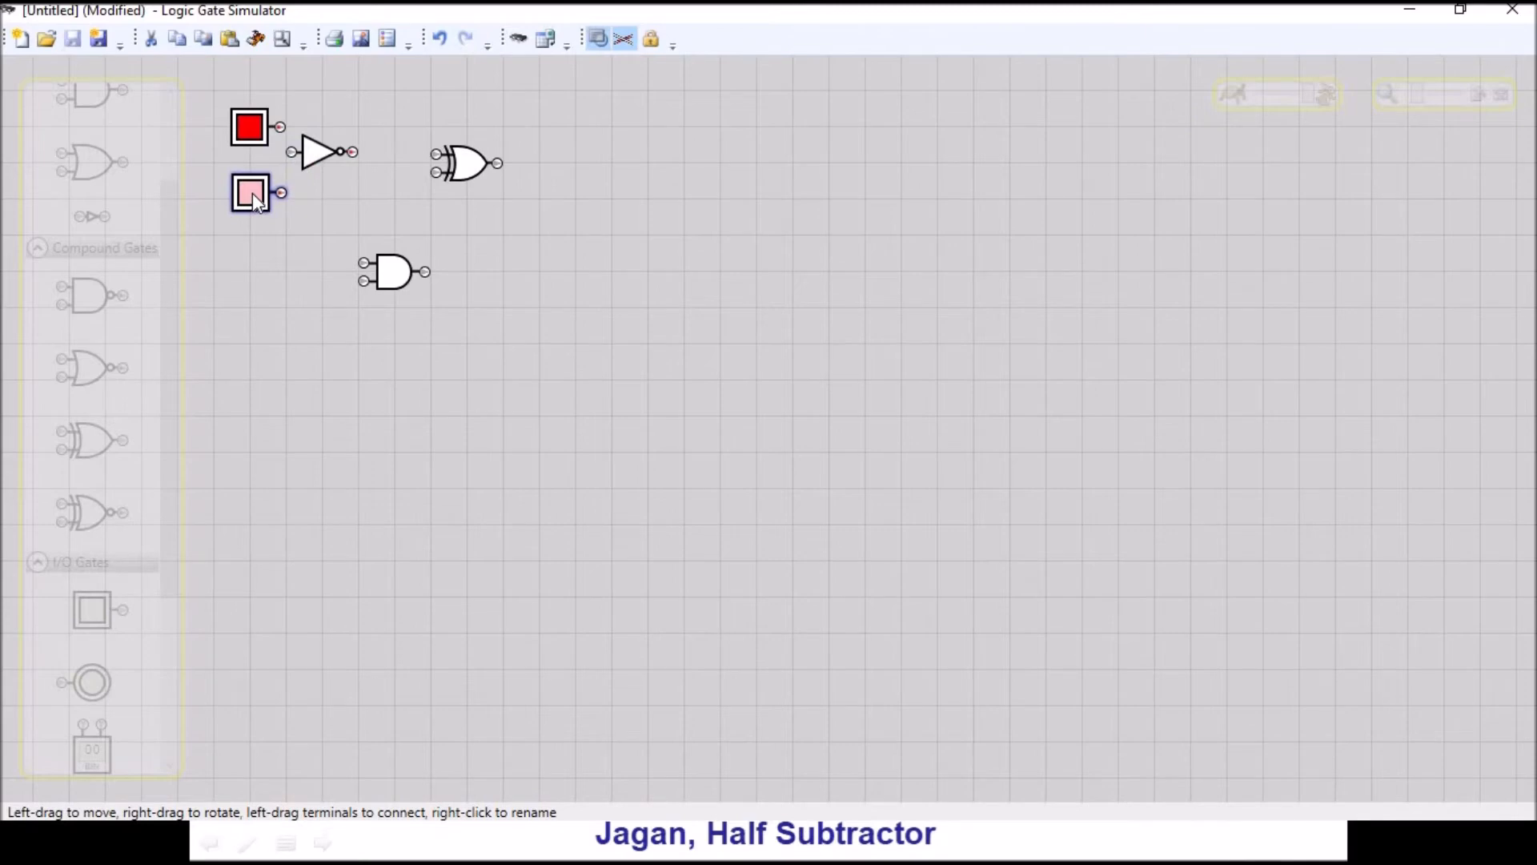
pyautogui.moveTo(321, 153); pyautogui.dragTo(362, 150)
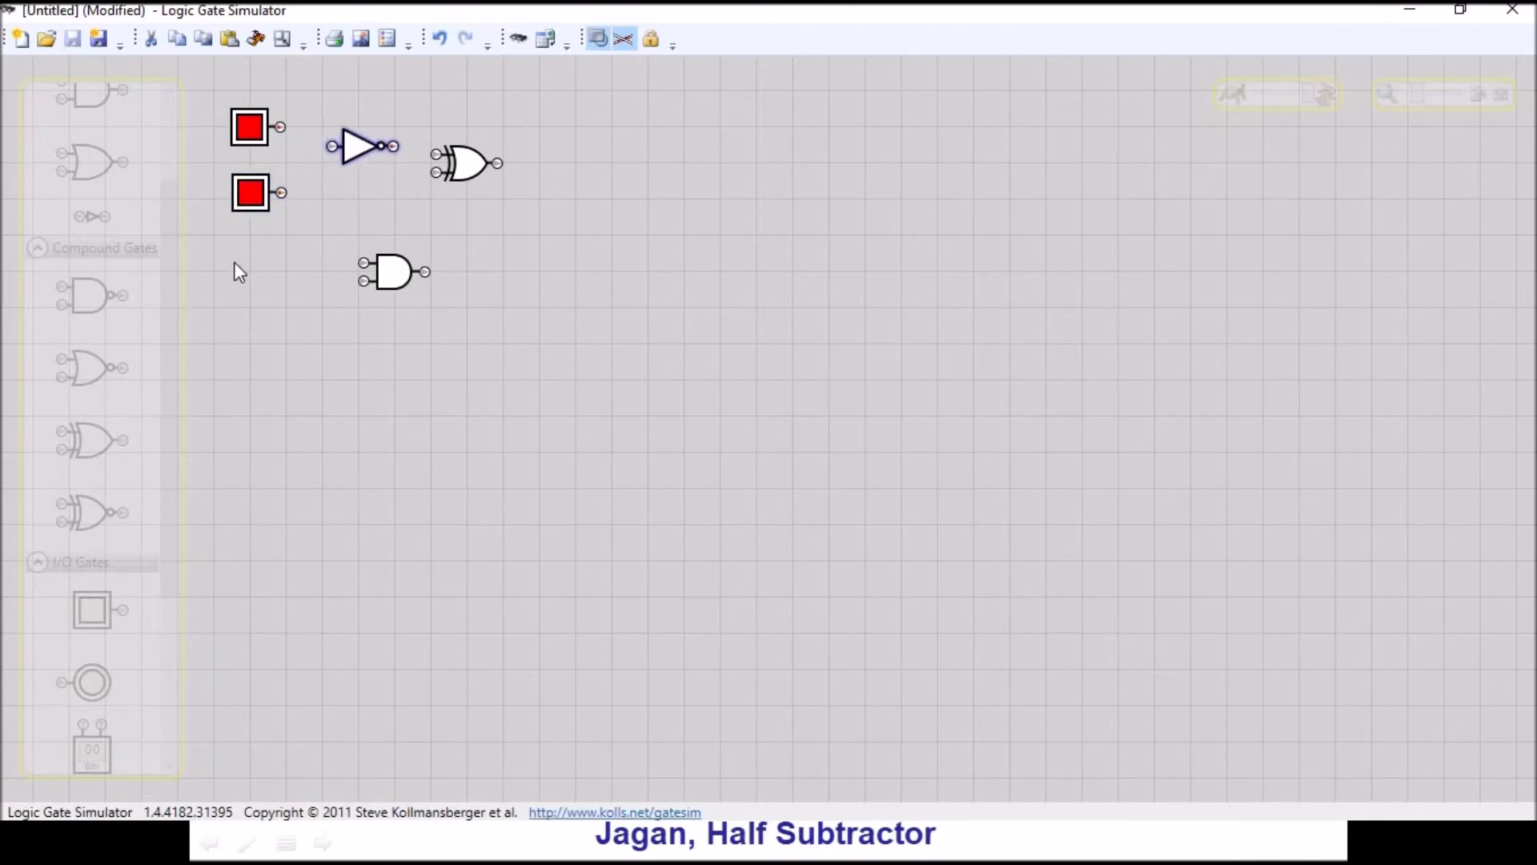
# - Rename the upper user input A
pyautogui.click(255, 200)
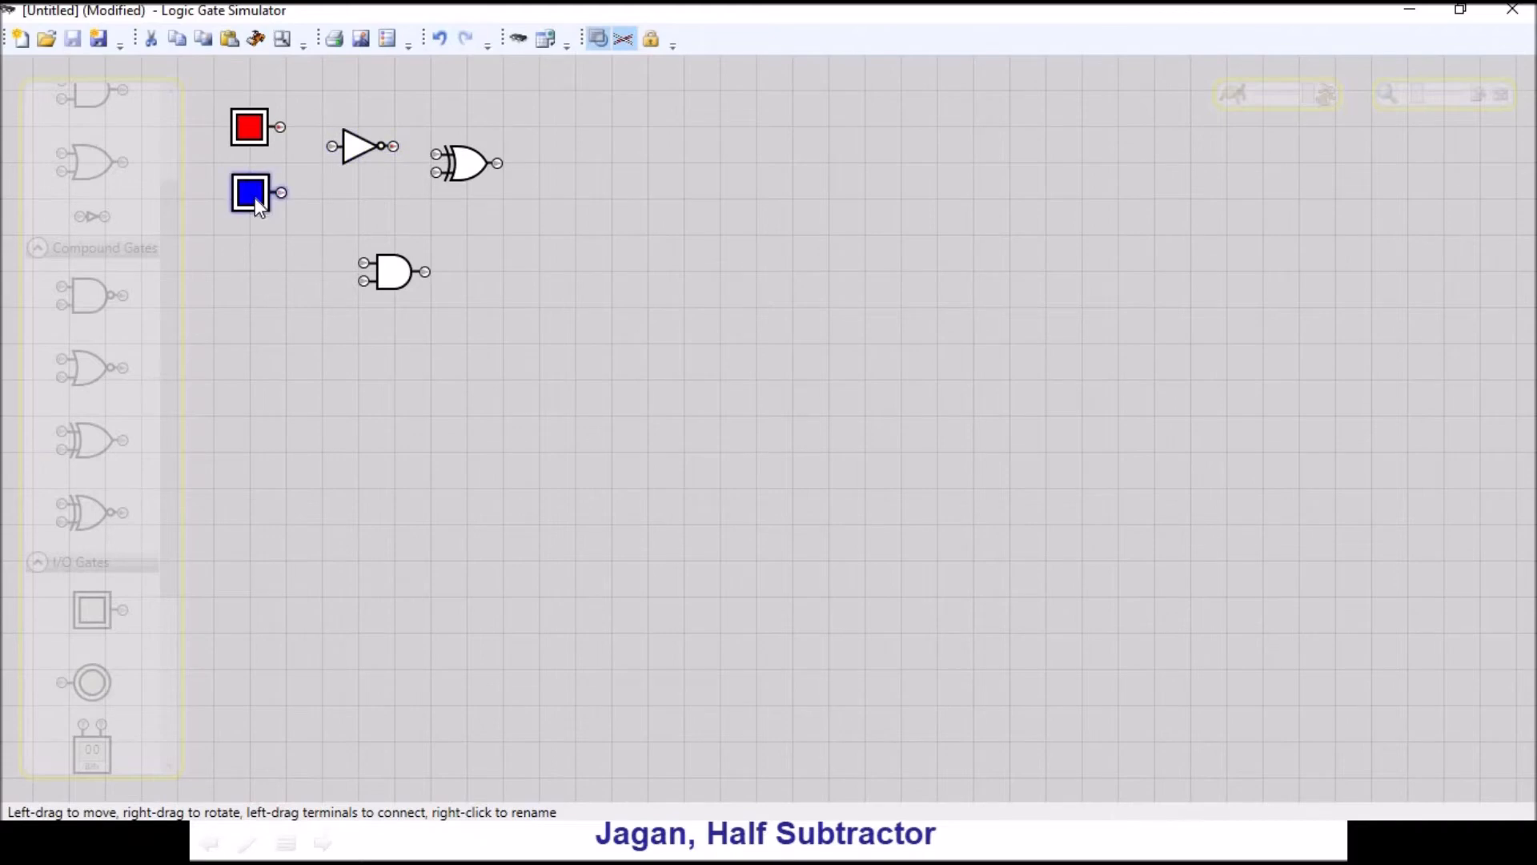
pyautogui.click(251, 134)
pyautogui.rightClick(250, 132)
pyautogui.click(319, 152)
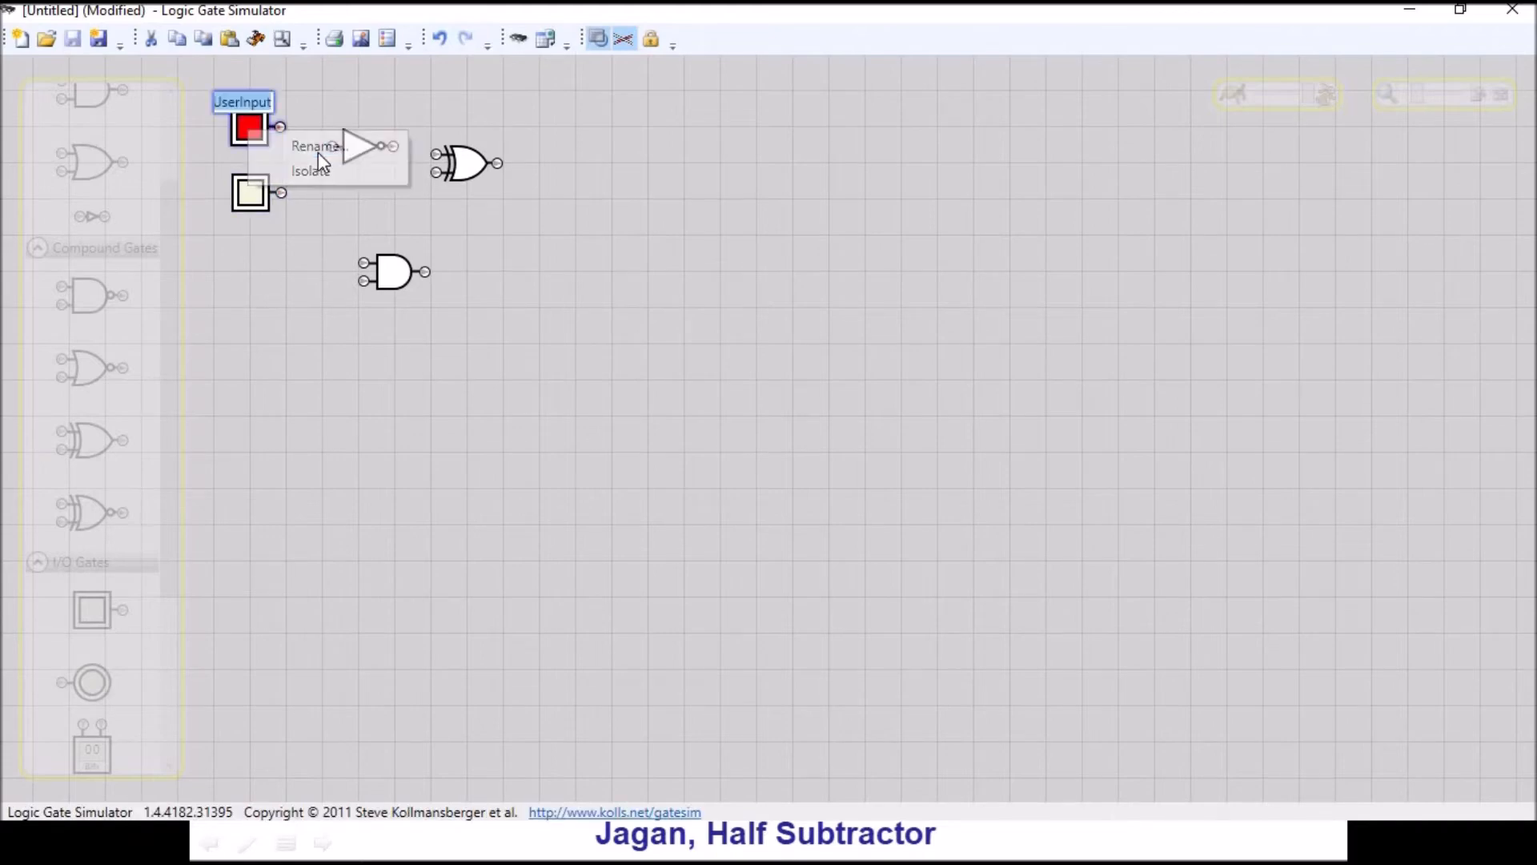
pyautogui.write('A')
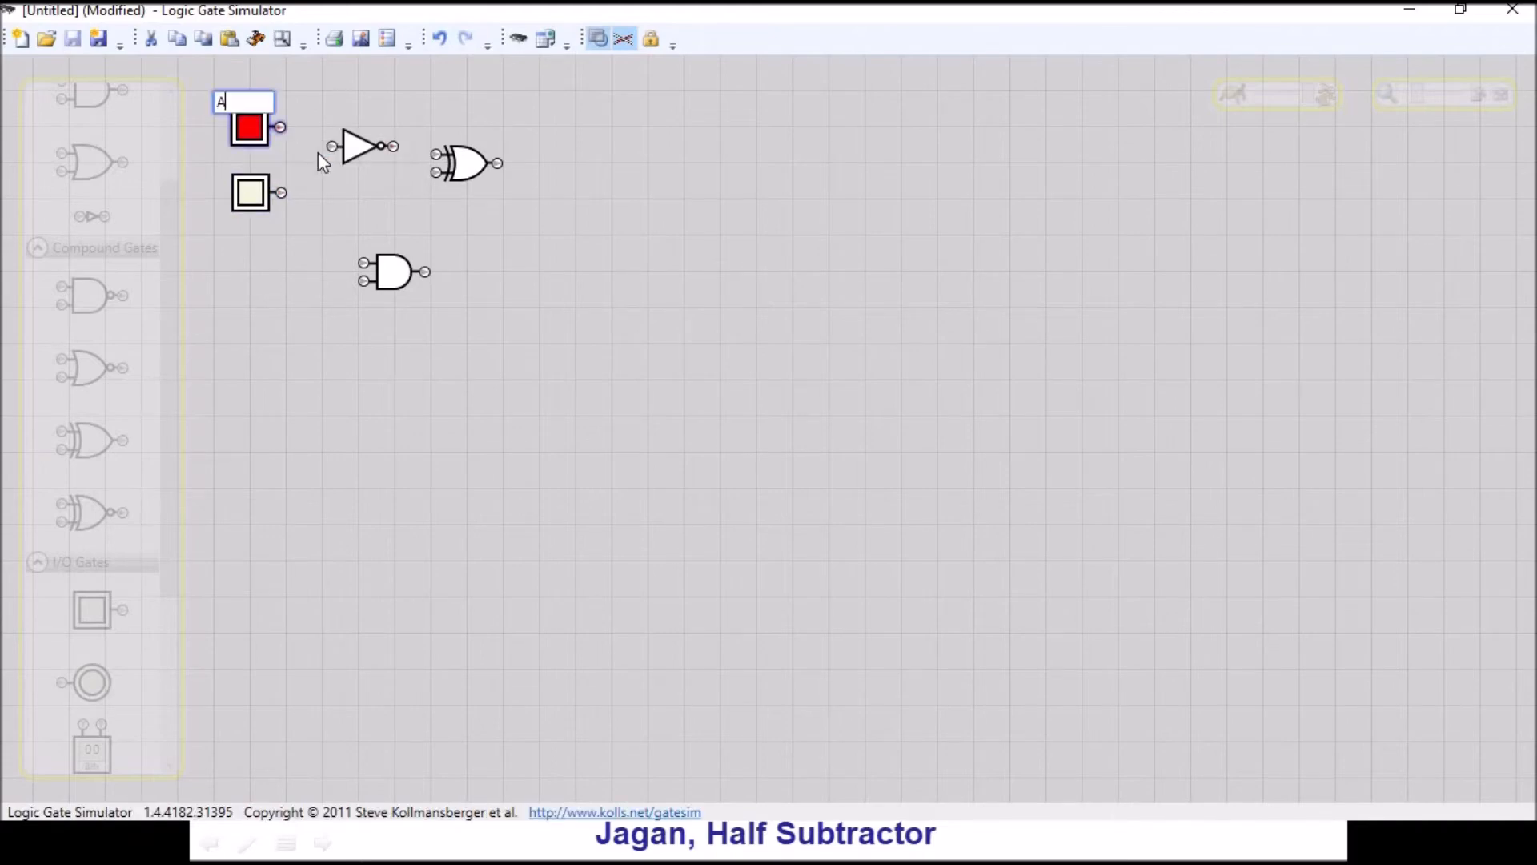
# - Rename the lower user input B and switch both inputs off
pyautogui.click(254, 201)
pyautogui.rightClick(254, 201)
pyautogui.click(318, 216)
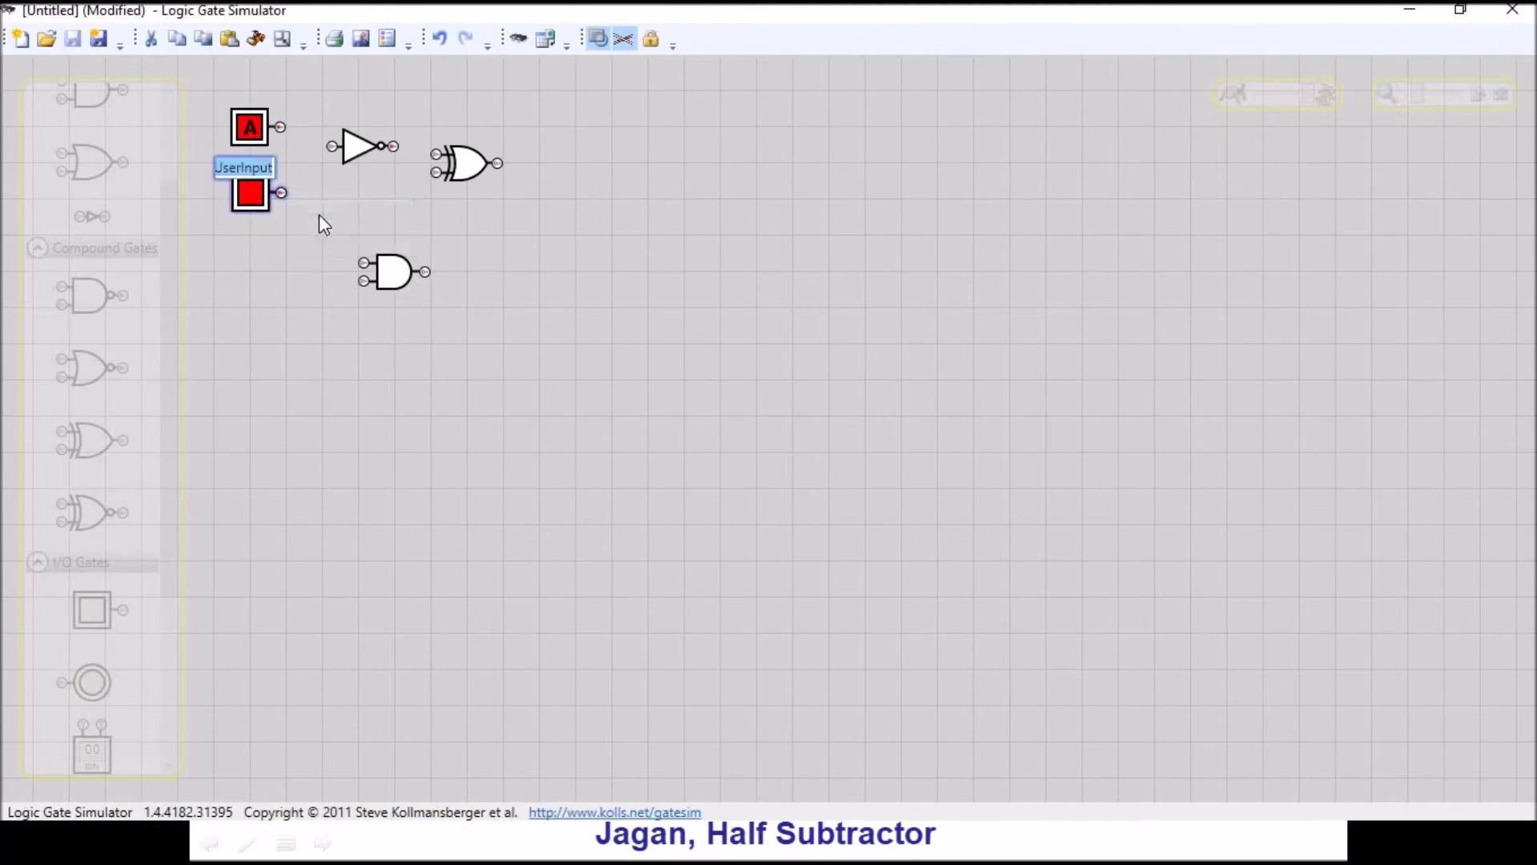
pyautogui.write('B')
pyautogui.press('Return')
pyautogui.click(249, 127)
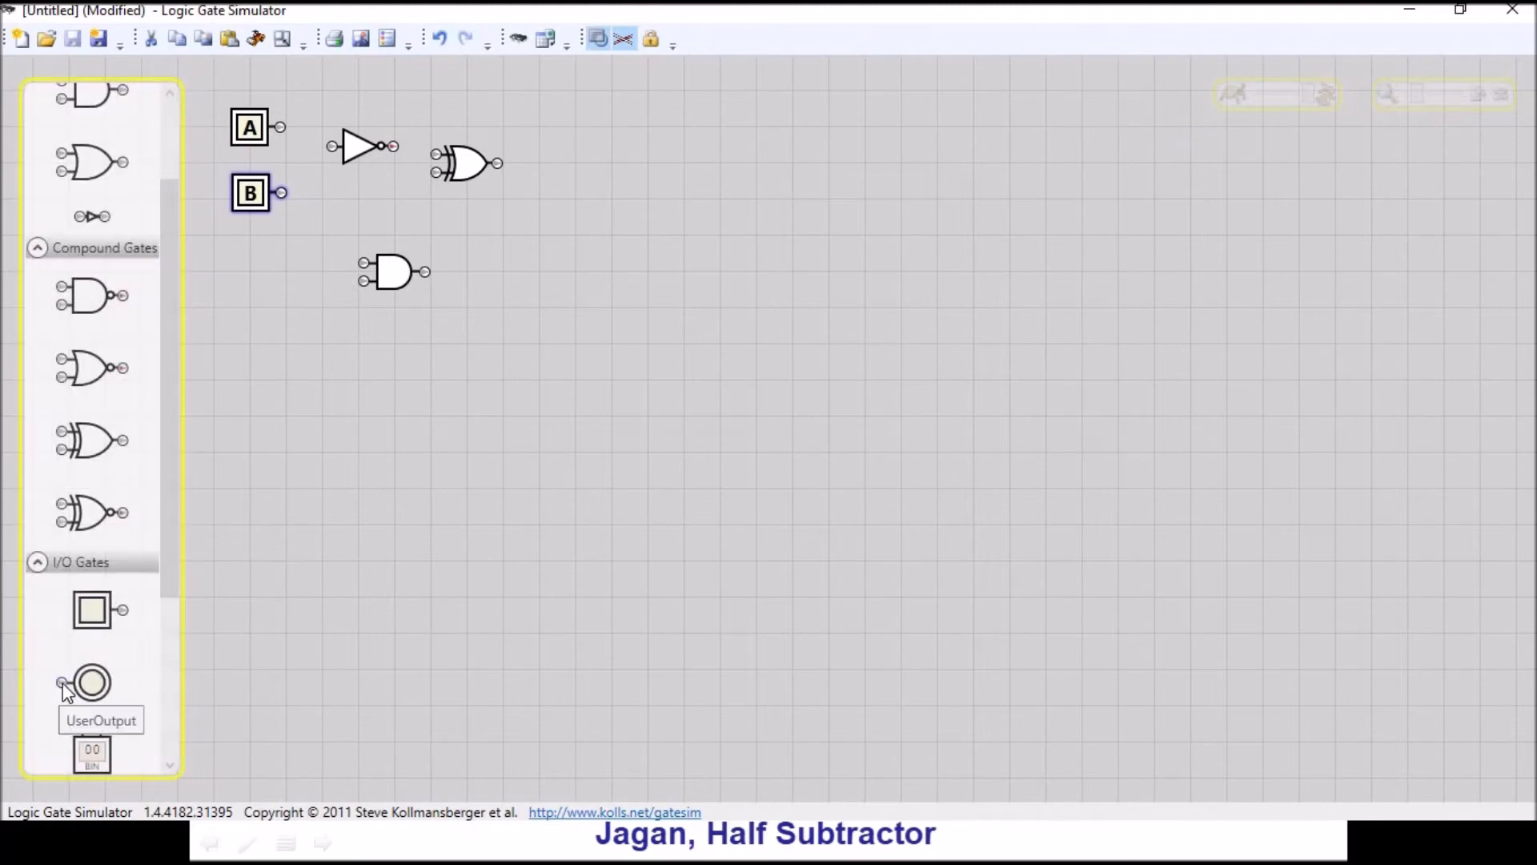
# - Add two user outputs, one level with the XOR gate and the other level with the AND gate
pyautogui.moveTo(67, 690); pyautogui.dragTo(570, 125)
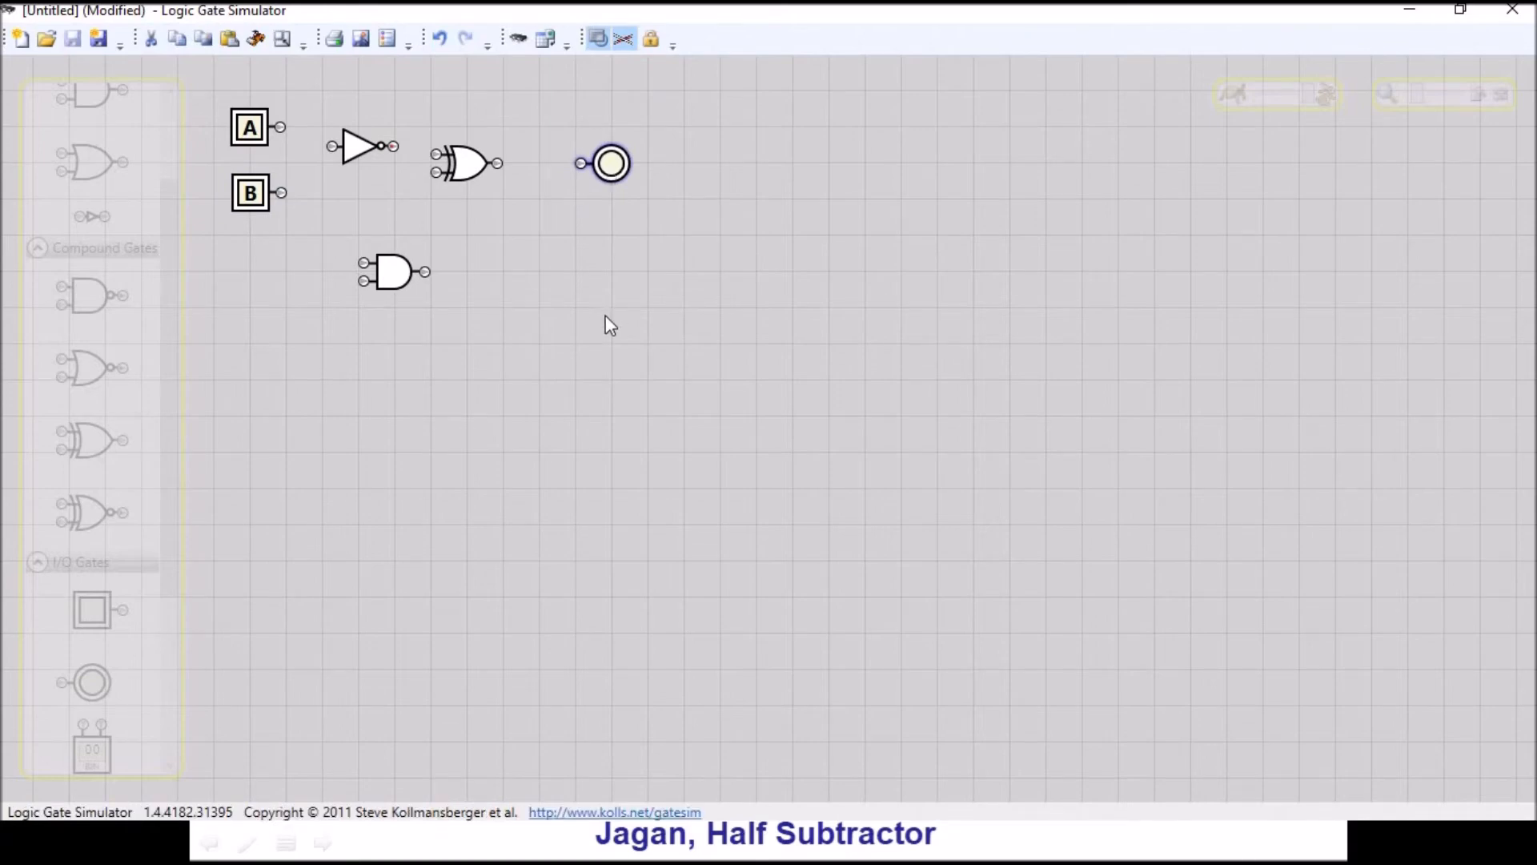
pyautogui.hotkey('ctrl', 'v')
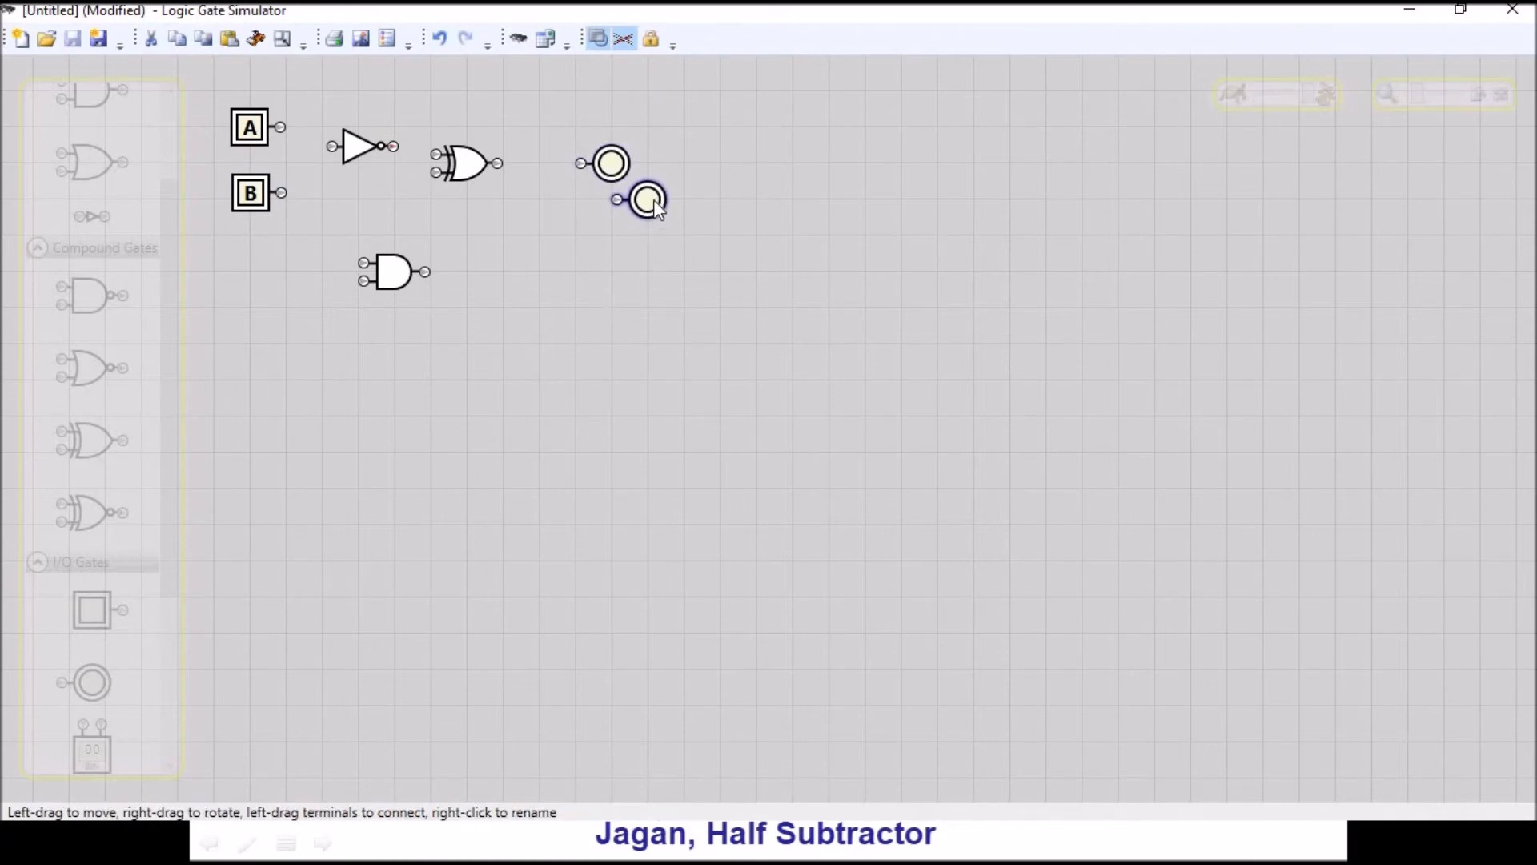
pyautogui.moveTo(602, 268); pyautogui.dragTo(634, 278)
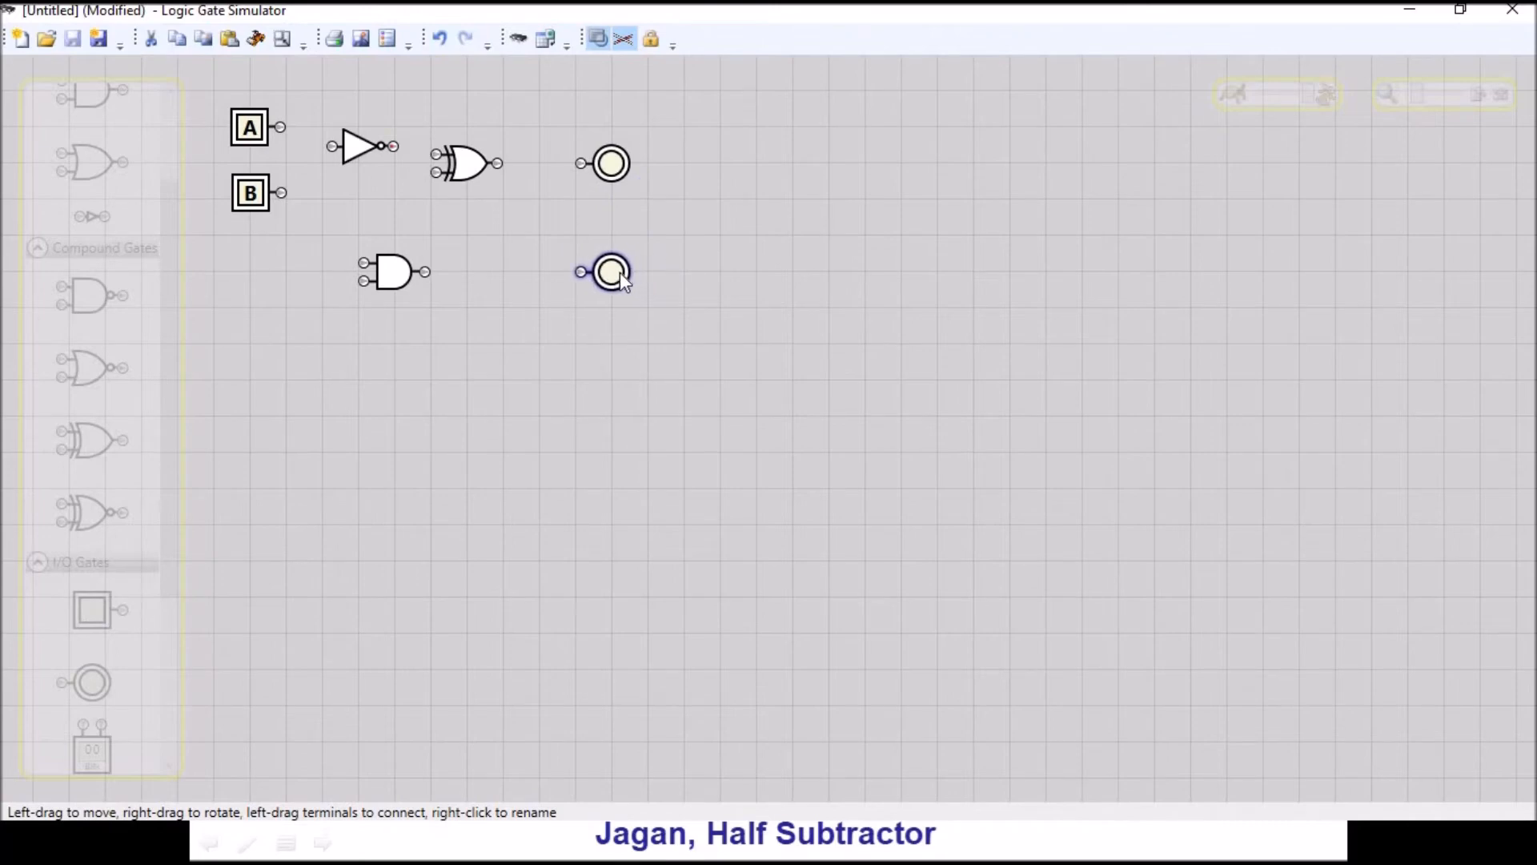
# - Rename the upper user output D
pyautogui.rightClick(612, 164)
pyautogui.click(683, 181)
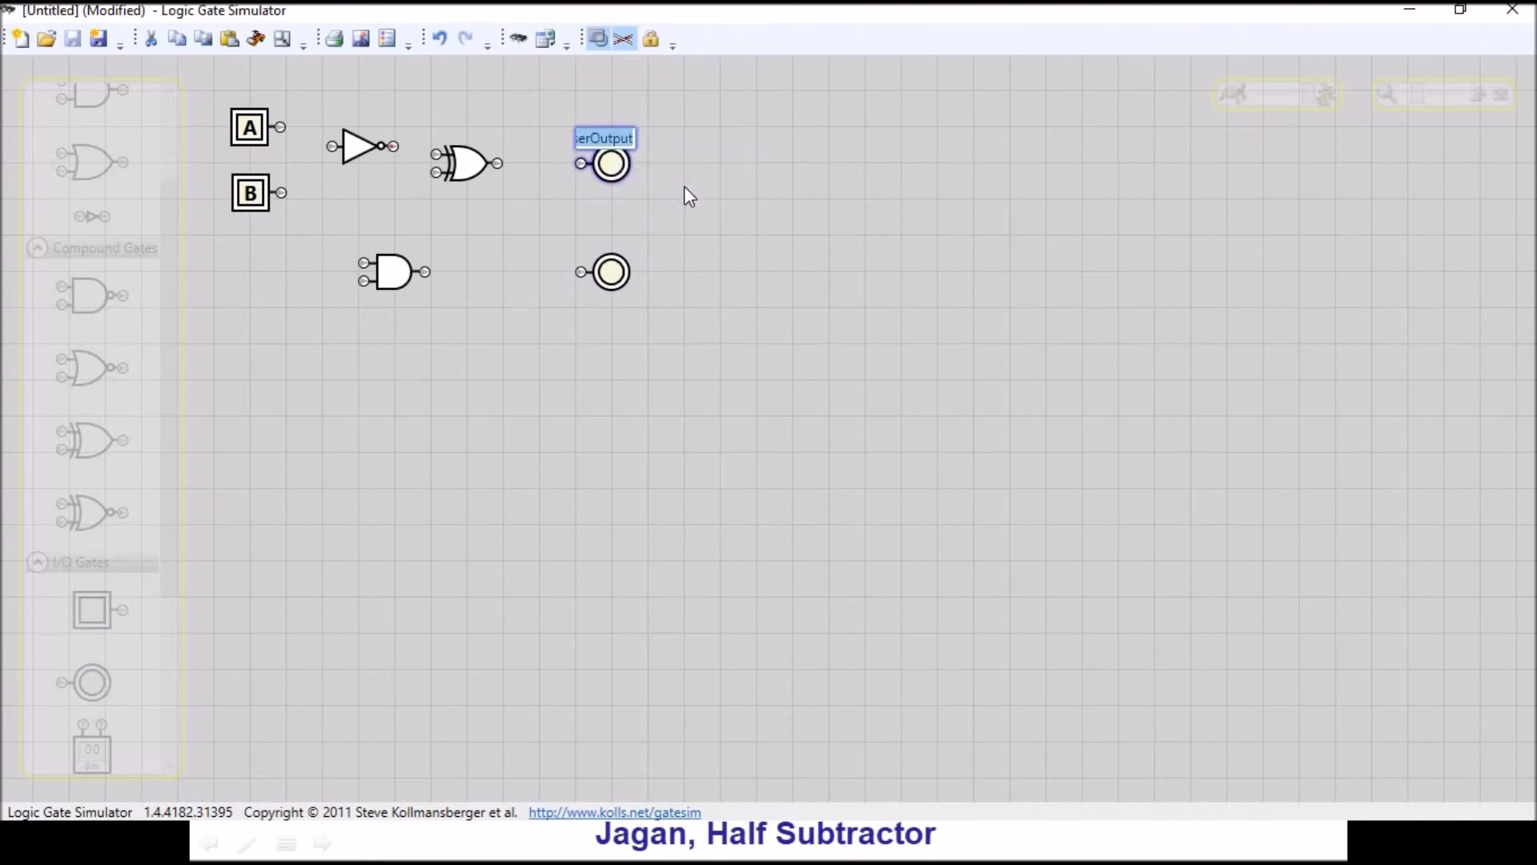
pyautogui.write('D')
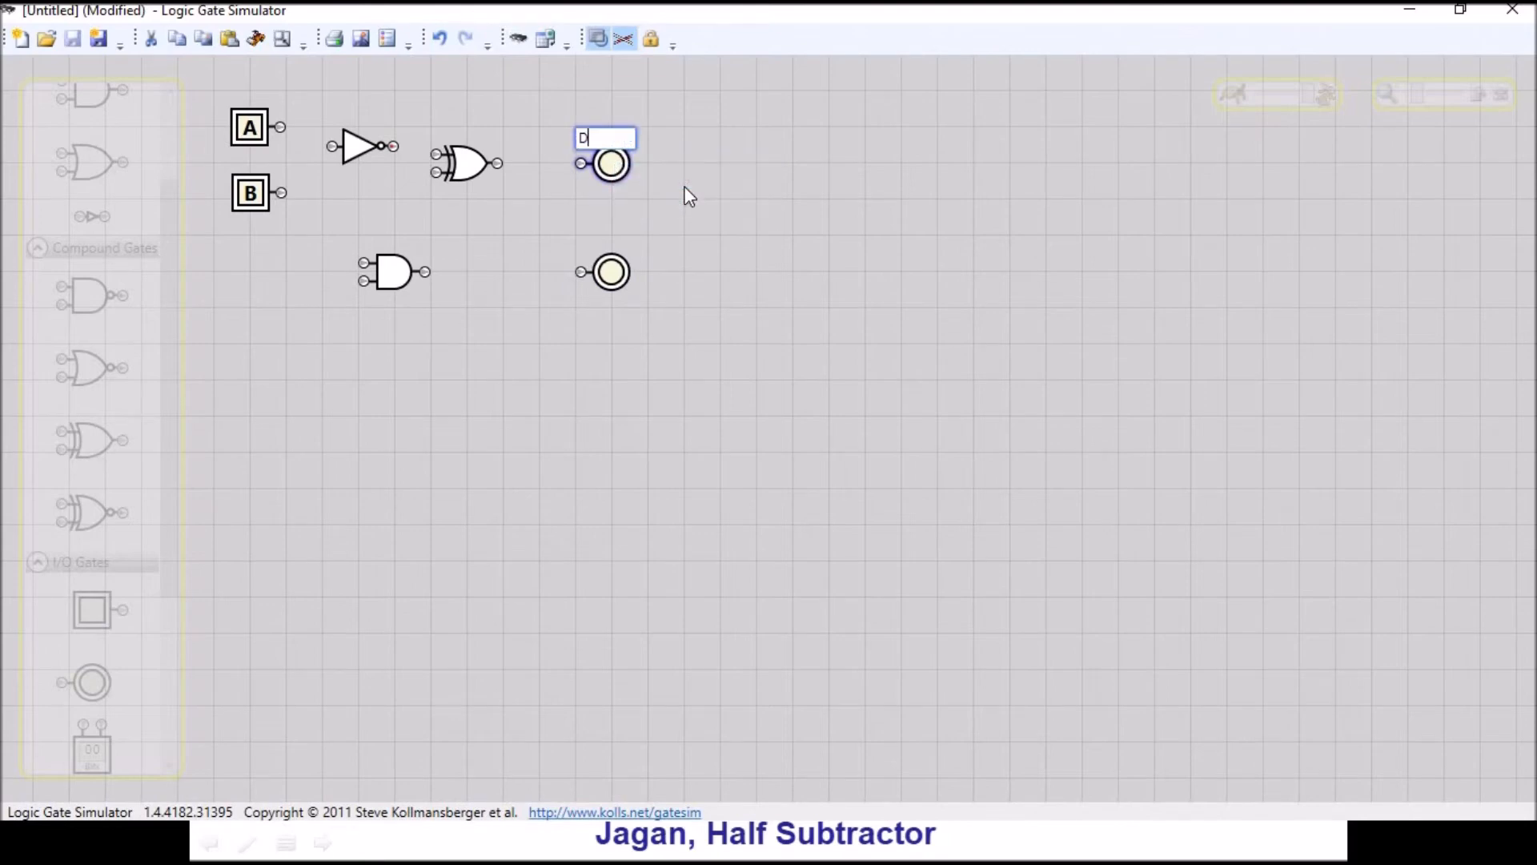
# - Rename the lower user output B
pyautogui.rightClick(621, 273)
pyautogui.click(650, 279)
pyautogui.write('B')
pyautogui.press('Return')
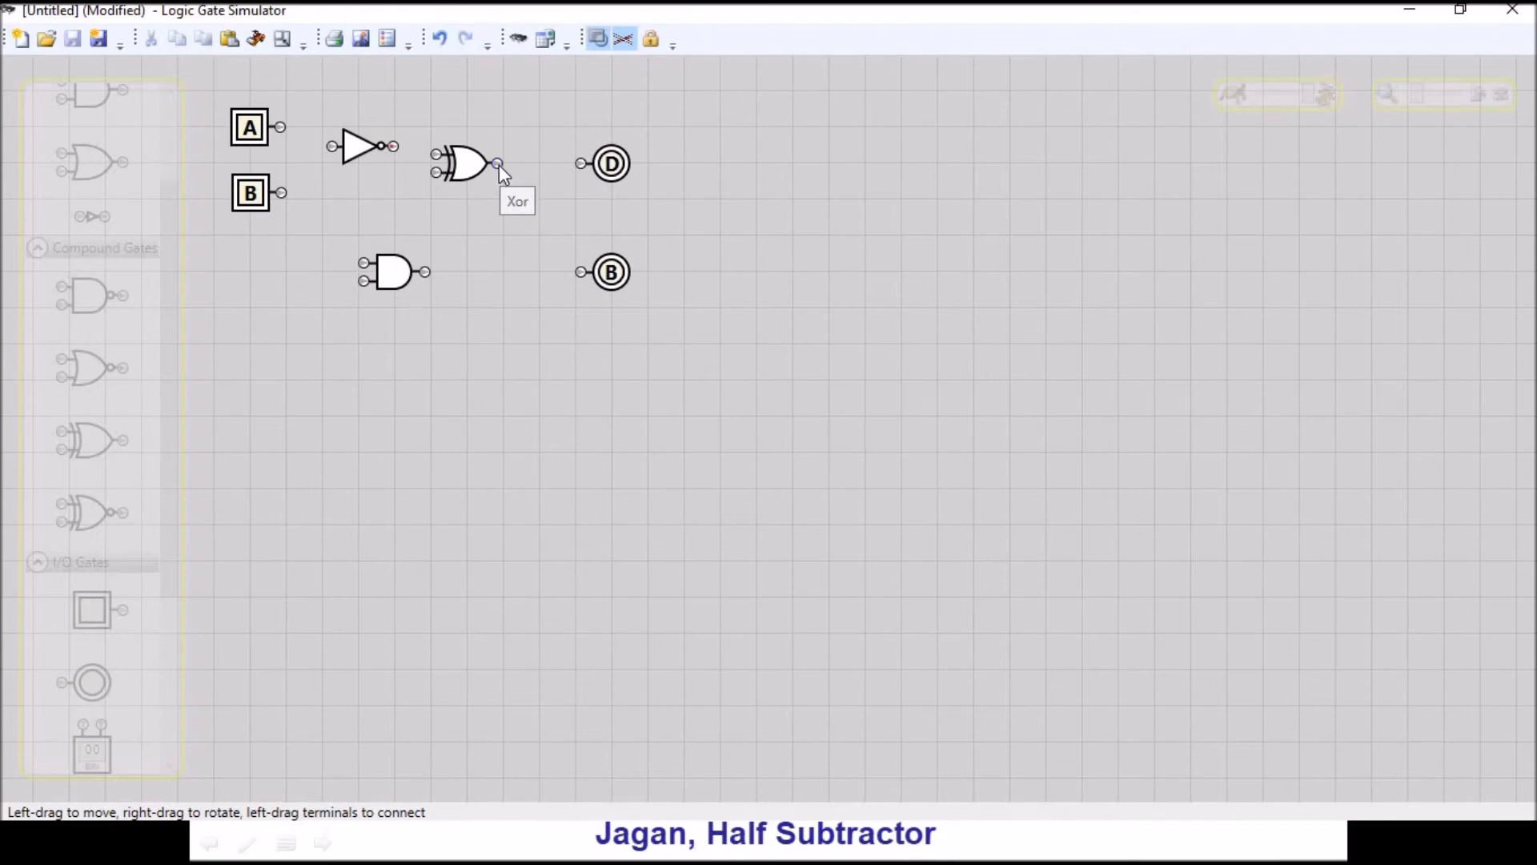
# - Connect A and B to the XOR gate and its output to D, arranging the NOT and AND gates in a row below
pyautogui.moveTo(280, 127); pyautogui.dragTo(318, 274)
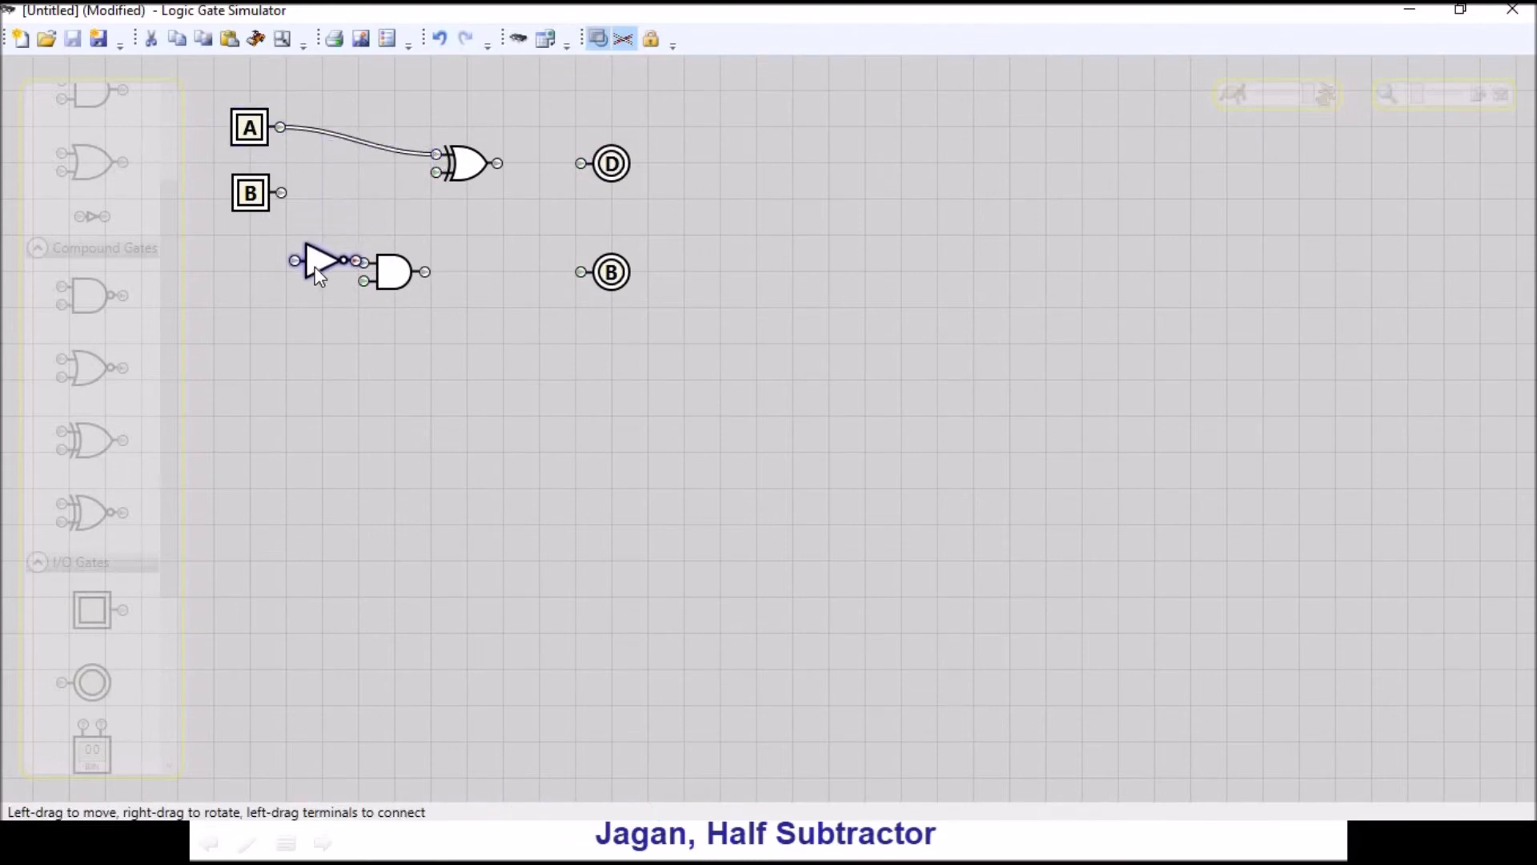
pyautogui.moveTo(389, 271); pyautogui.dragTo(489, 249)
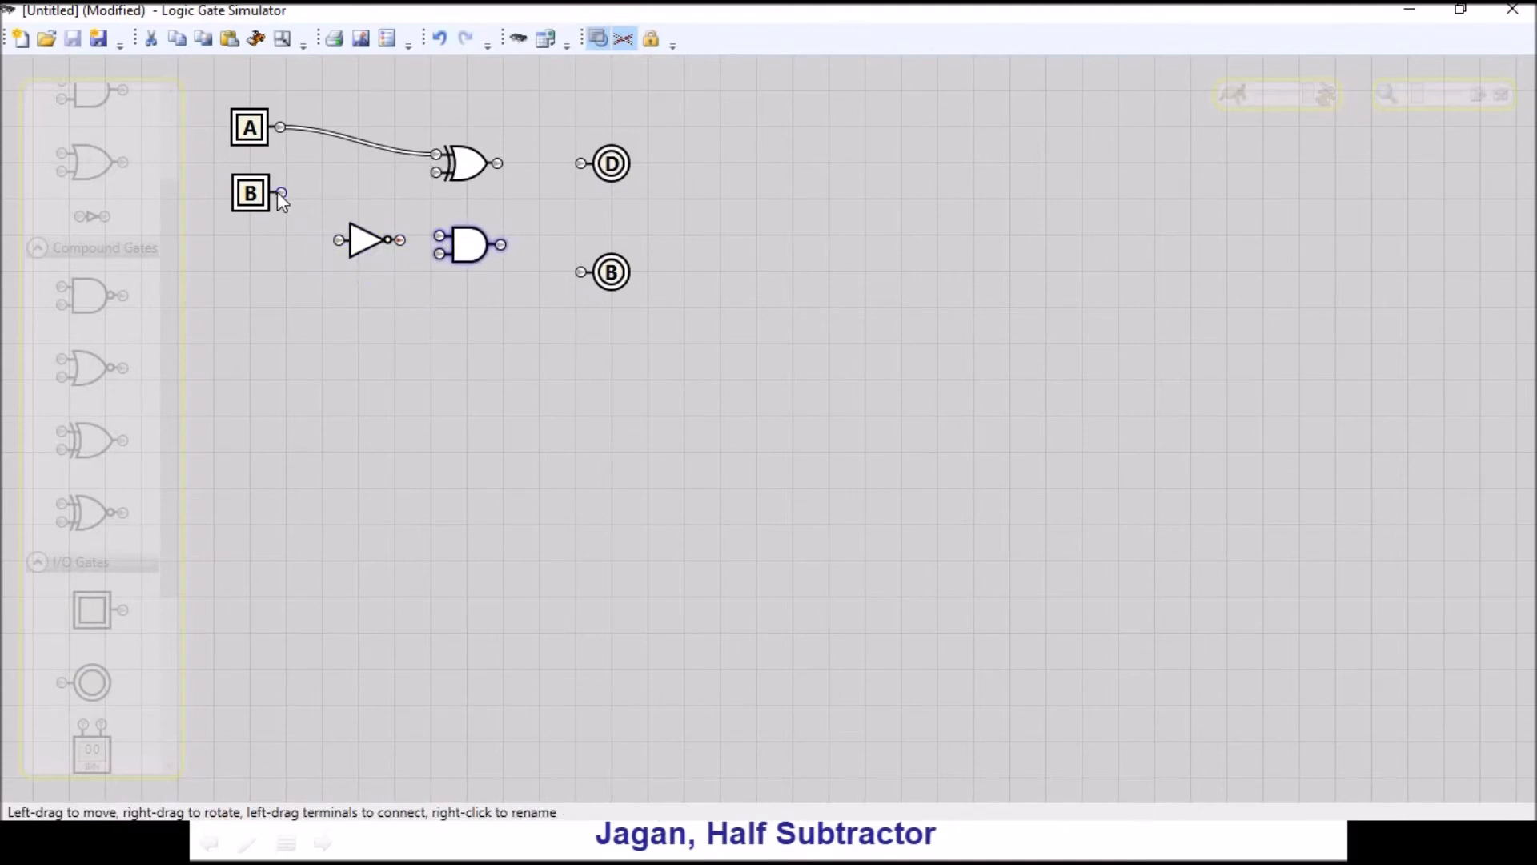
pyautogui.moveTo(280, 192); pyautogui.dragTo(436, 172)
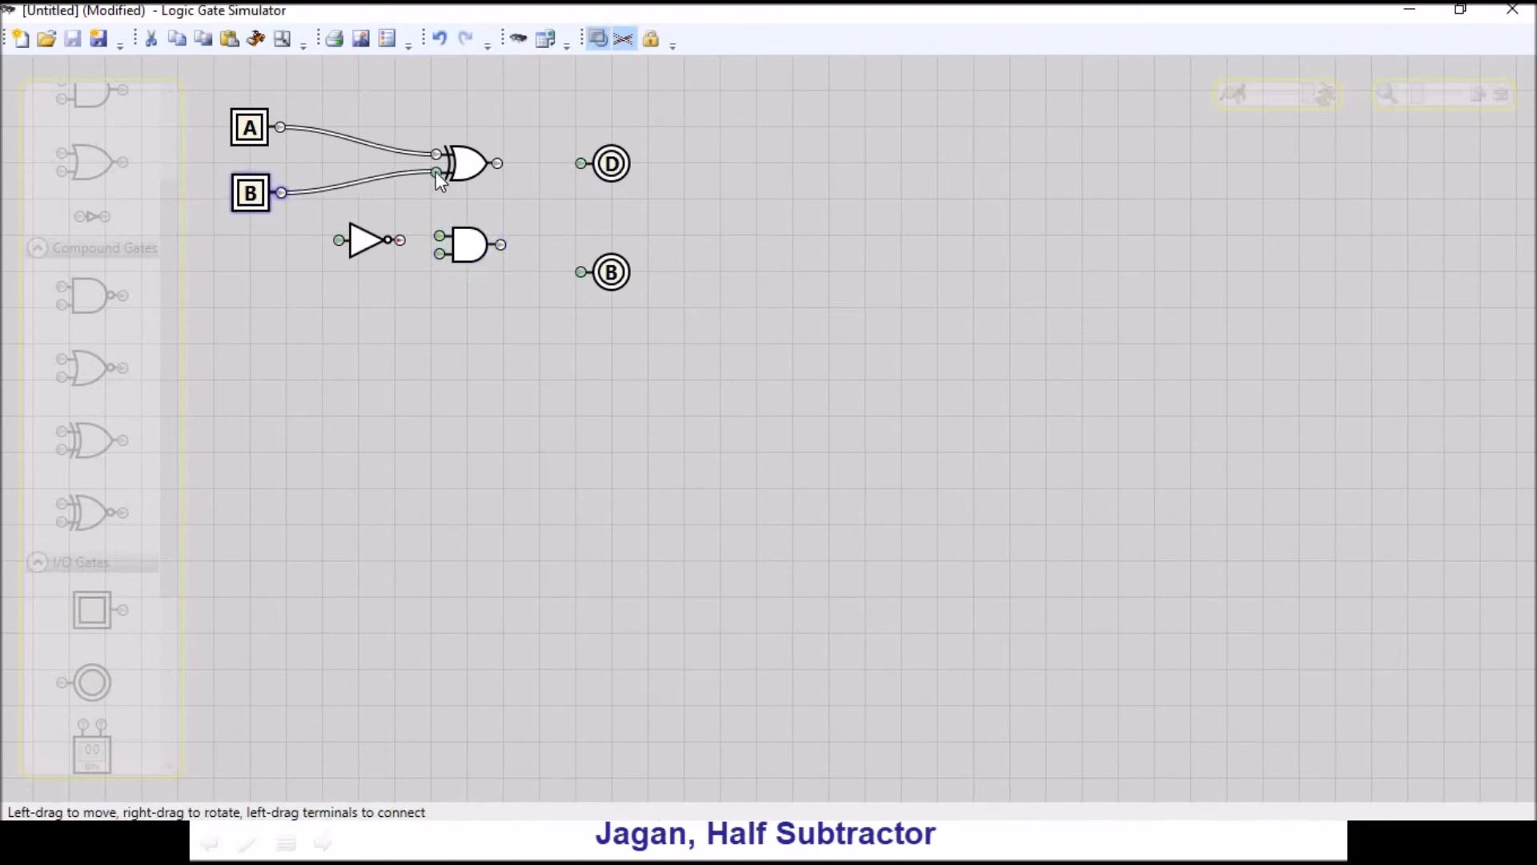
pyautogui.moveTo(497, 165); pyautogui.dragTo(582, 163)
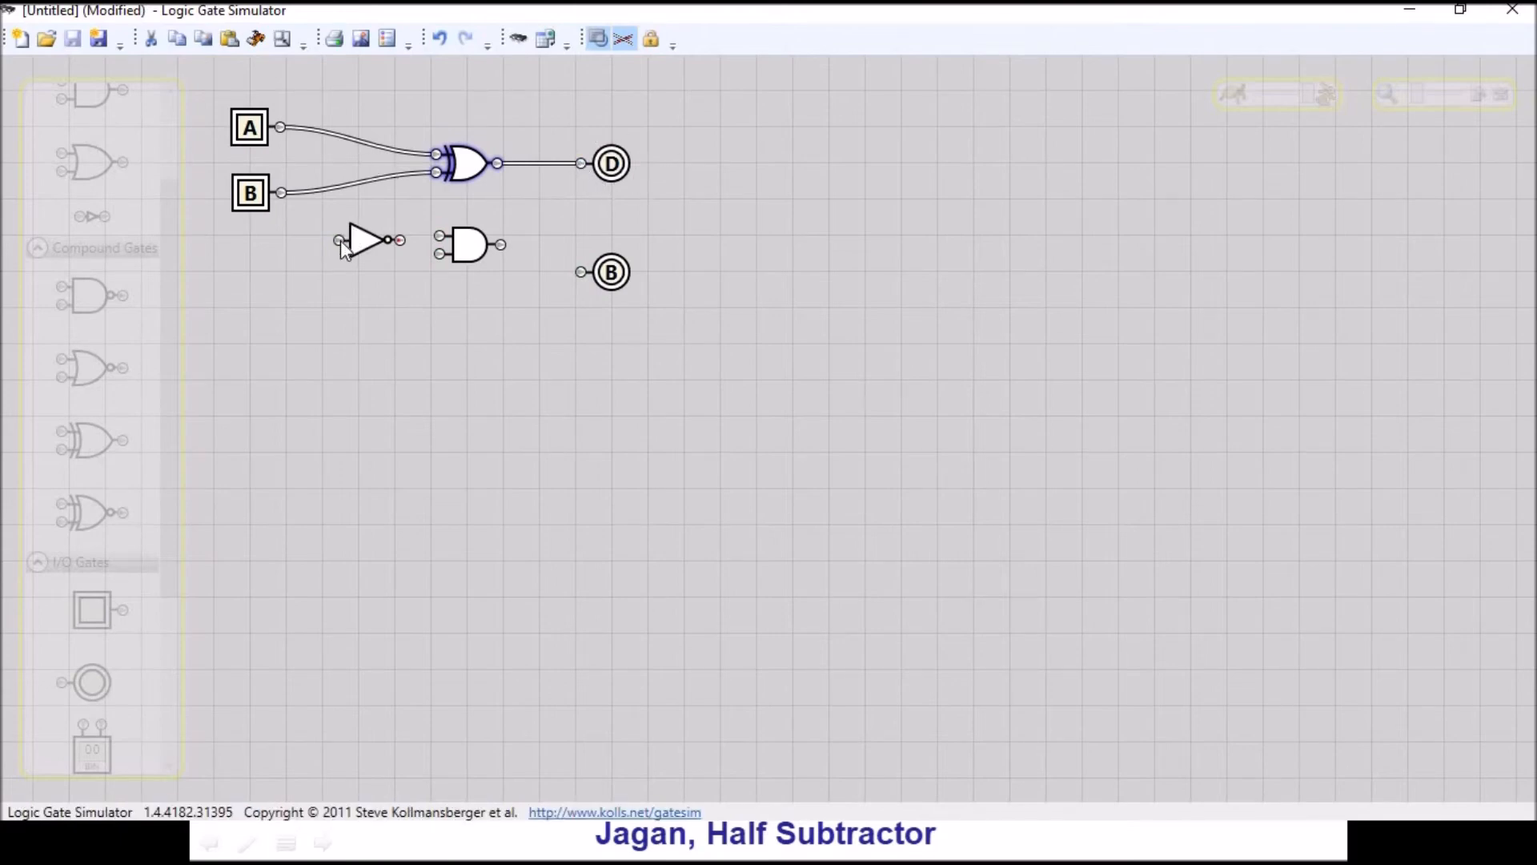
# - Connect A through the NOT gate to the AND gate's upper terminal, and B directly to its lower terminal
pyautogui.moveTo(280, 126); pyautogui.dragTo(445, 236)
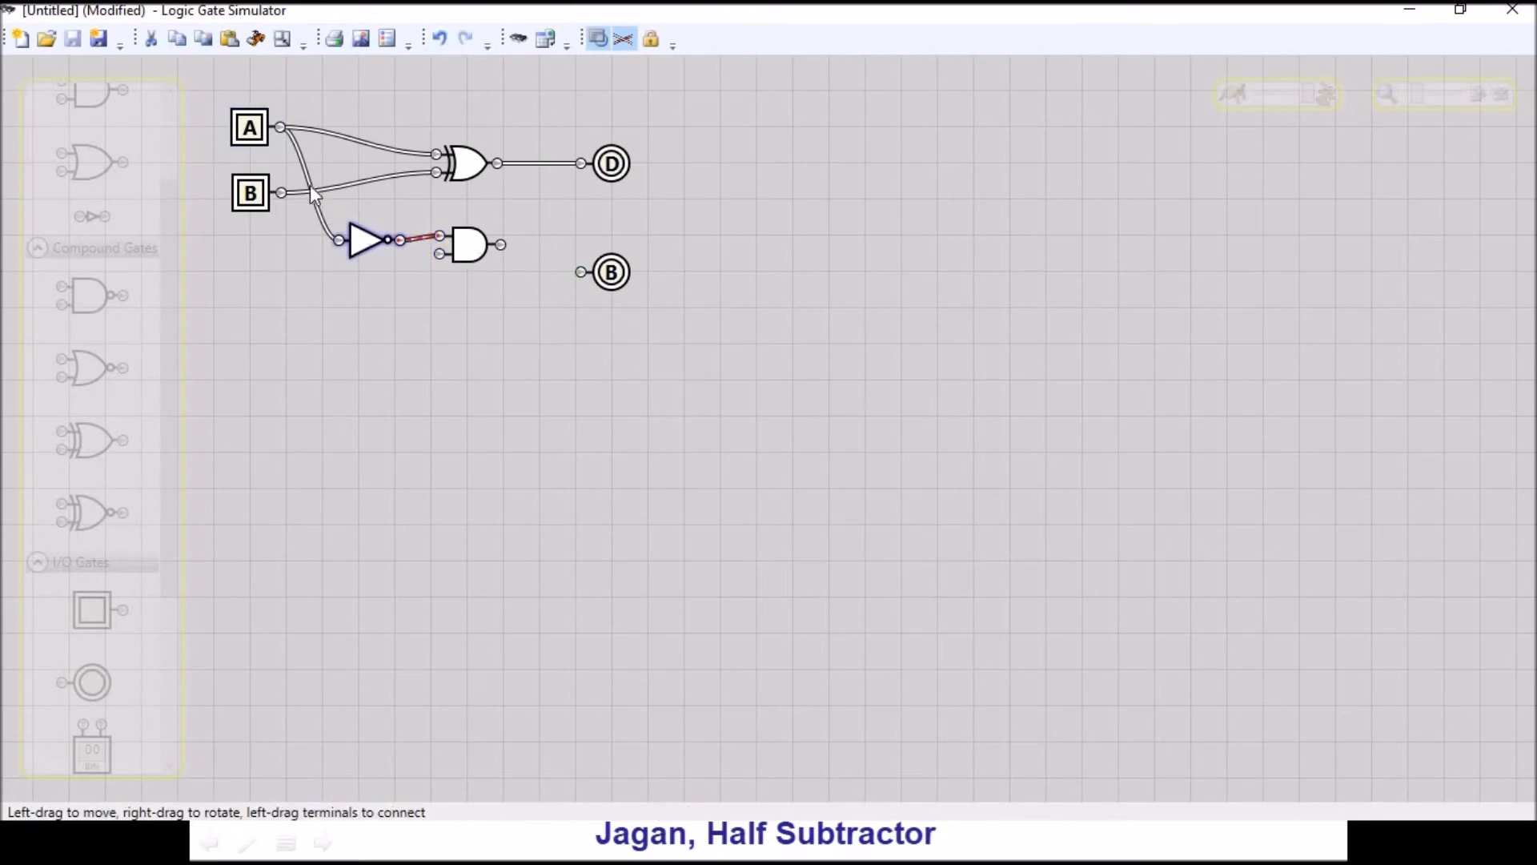
pyautogui.moveTo(281, 193); pyautogui.dragTo(439, 256)
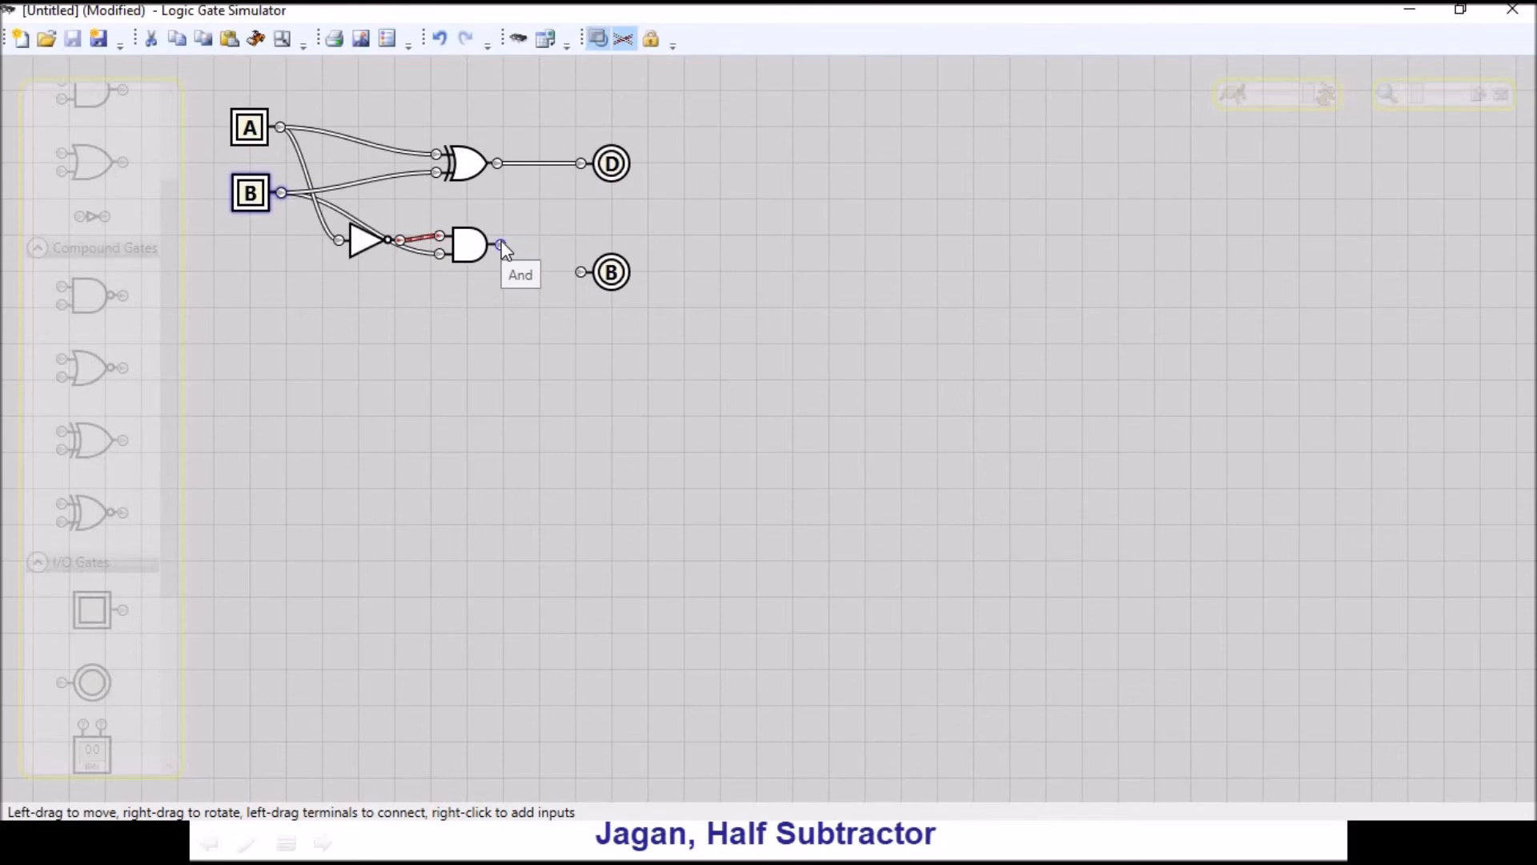
# - Rename the lower user output T and connect the AND gate's output to it
pyautogui.click(618, 276)
pyautogui.rightClick(618, 276)
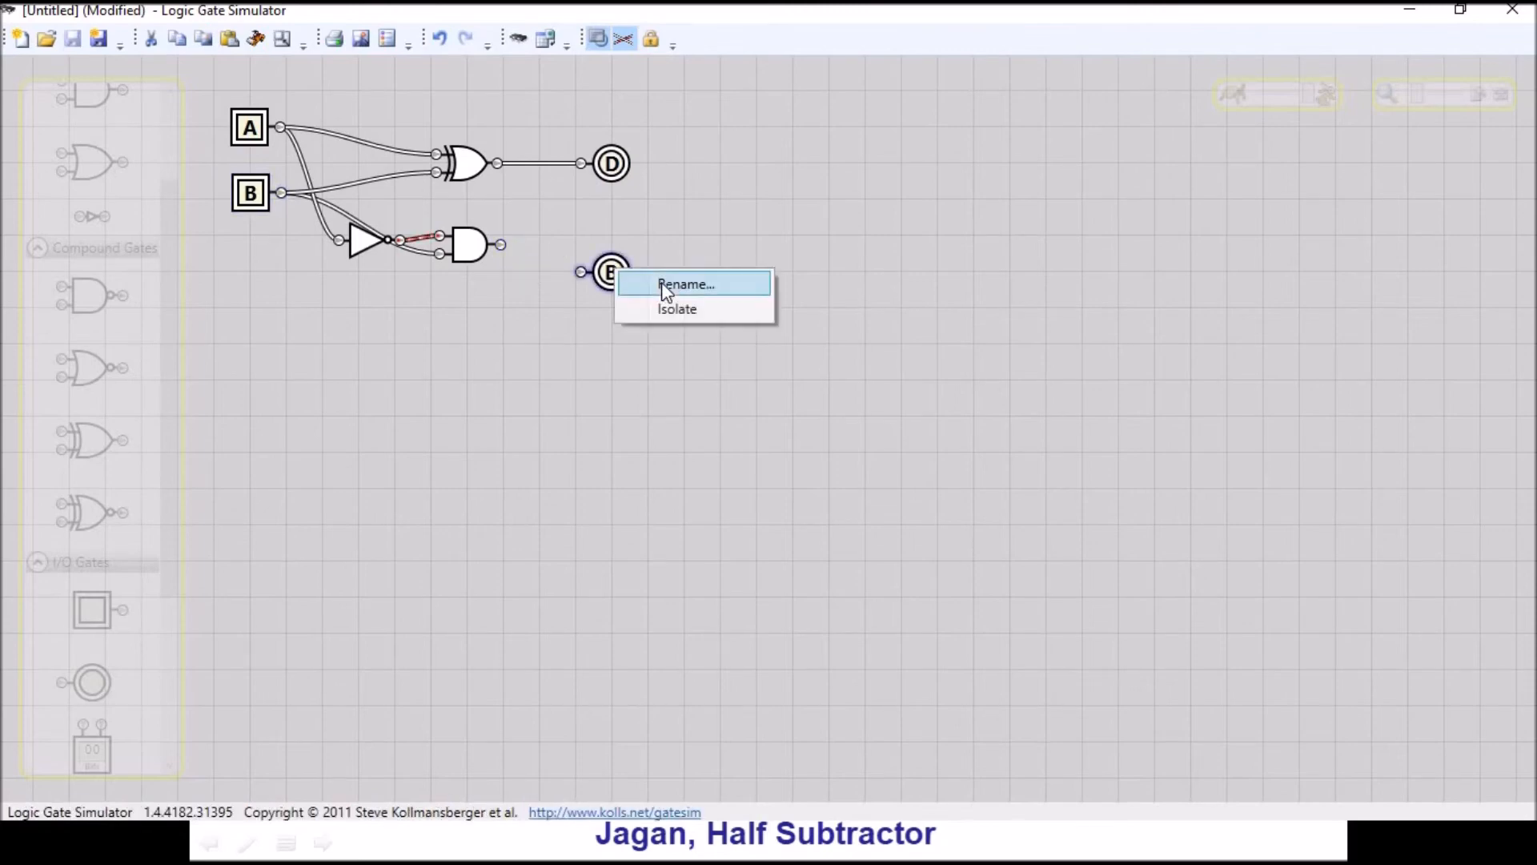
pyautogui.click(661, 284)
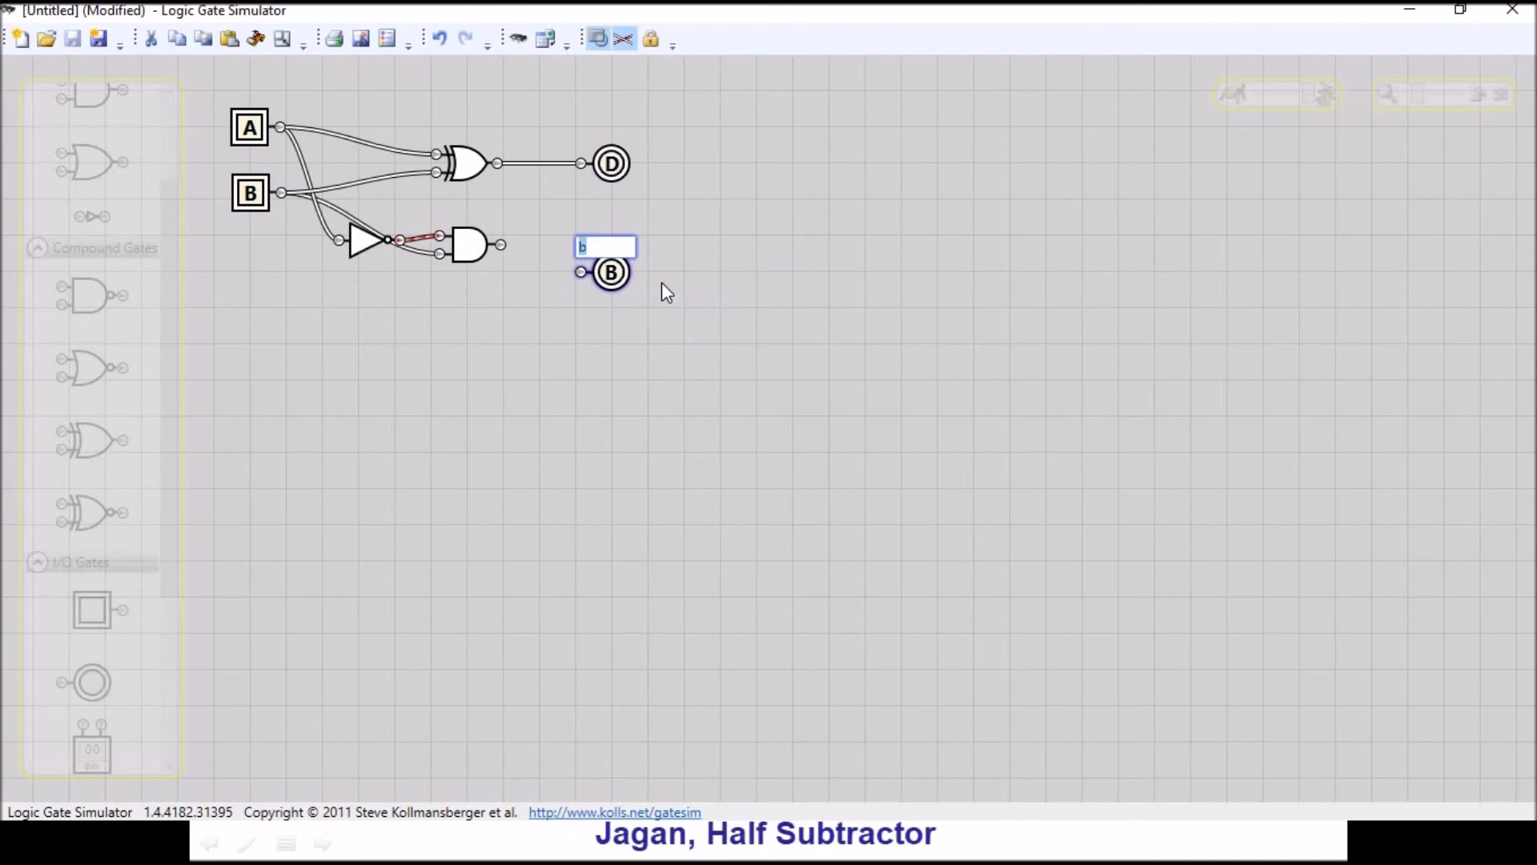
pyautogui.write('t')
pyautogui.press('Return')
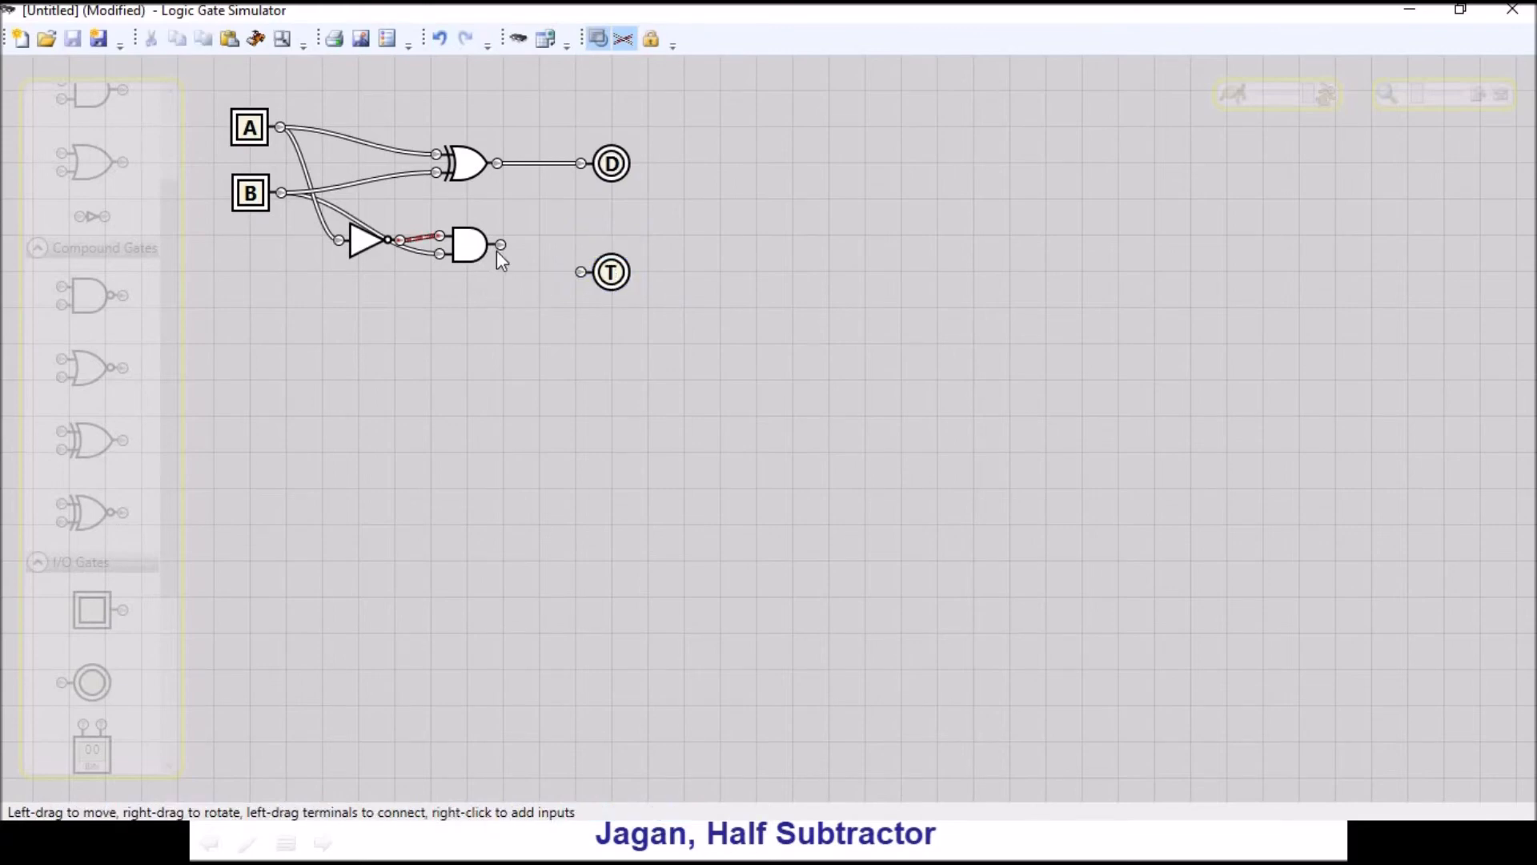
pyautogui.moveTo(502, 245); pyautogui.dragTo(587, 280)
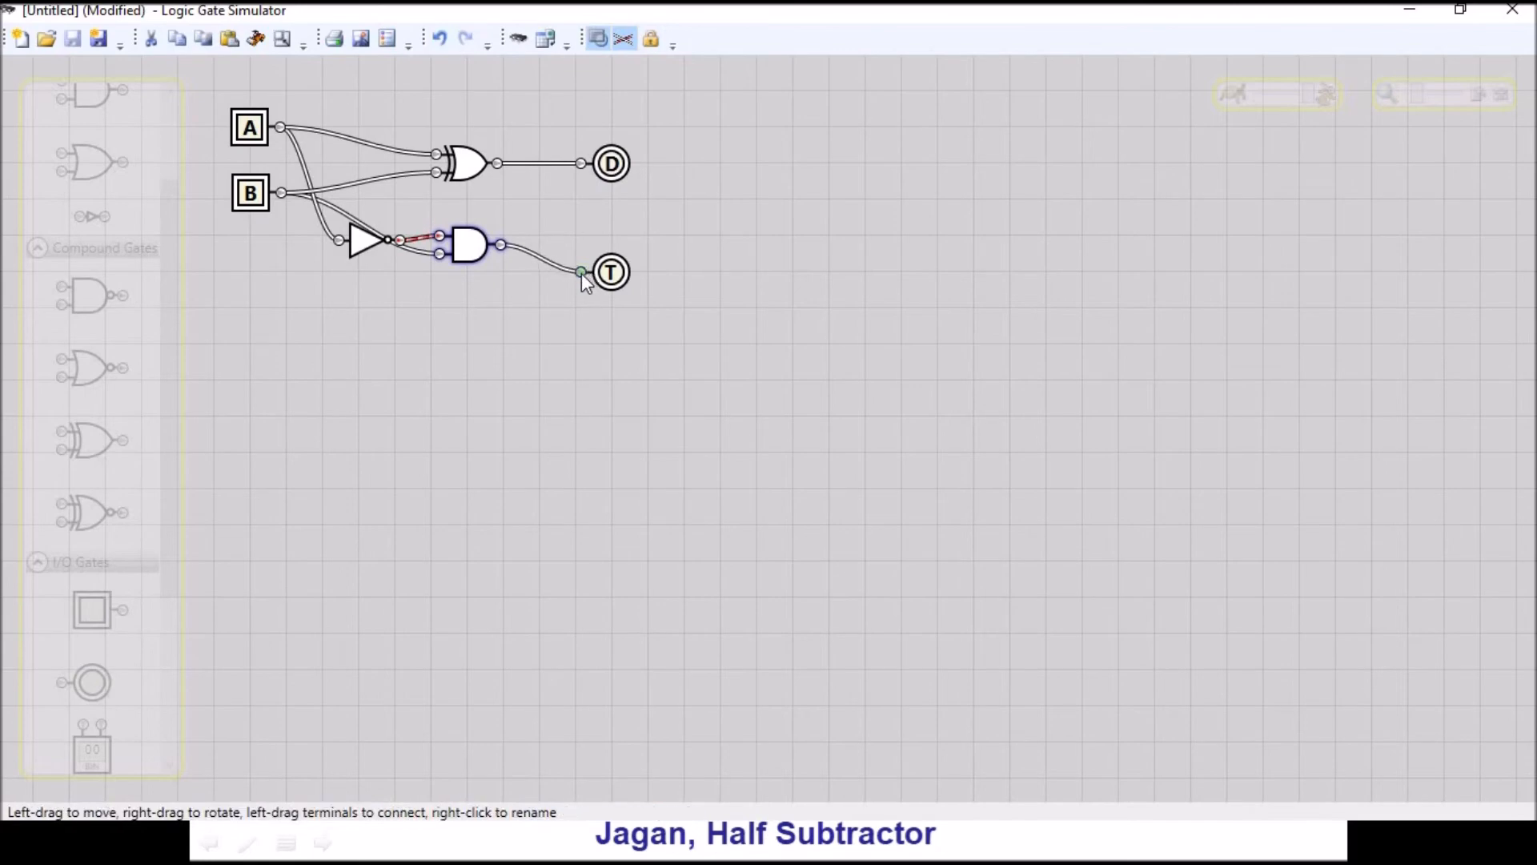
# - Test the circuit with only B switched on, only A switched on, and both inputs on
pyautogui.click(1500, 94)
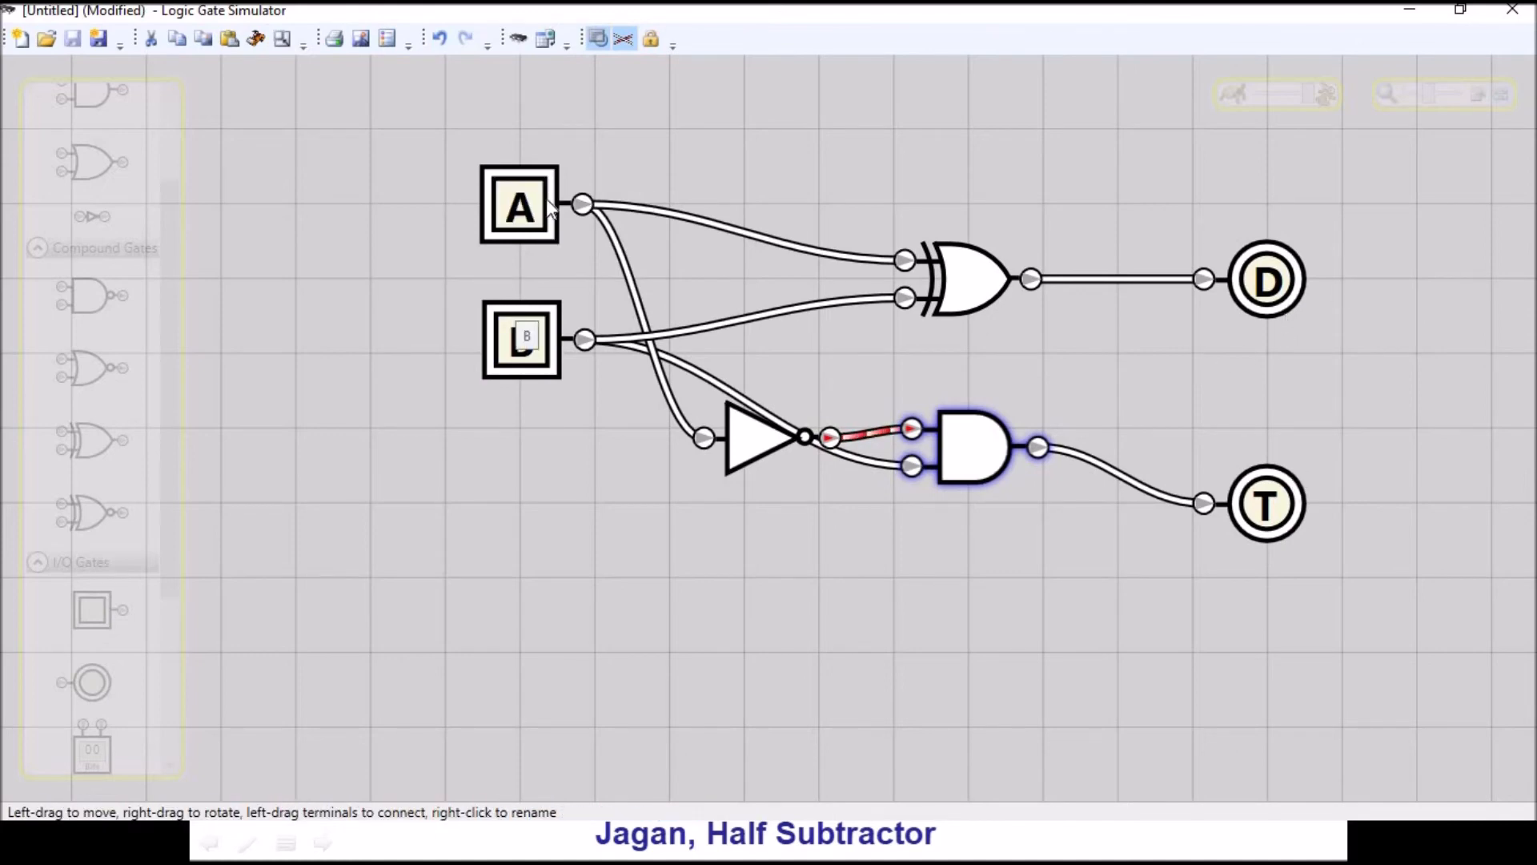
pyautogui.click(535, 358)
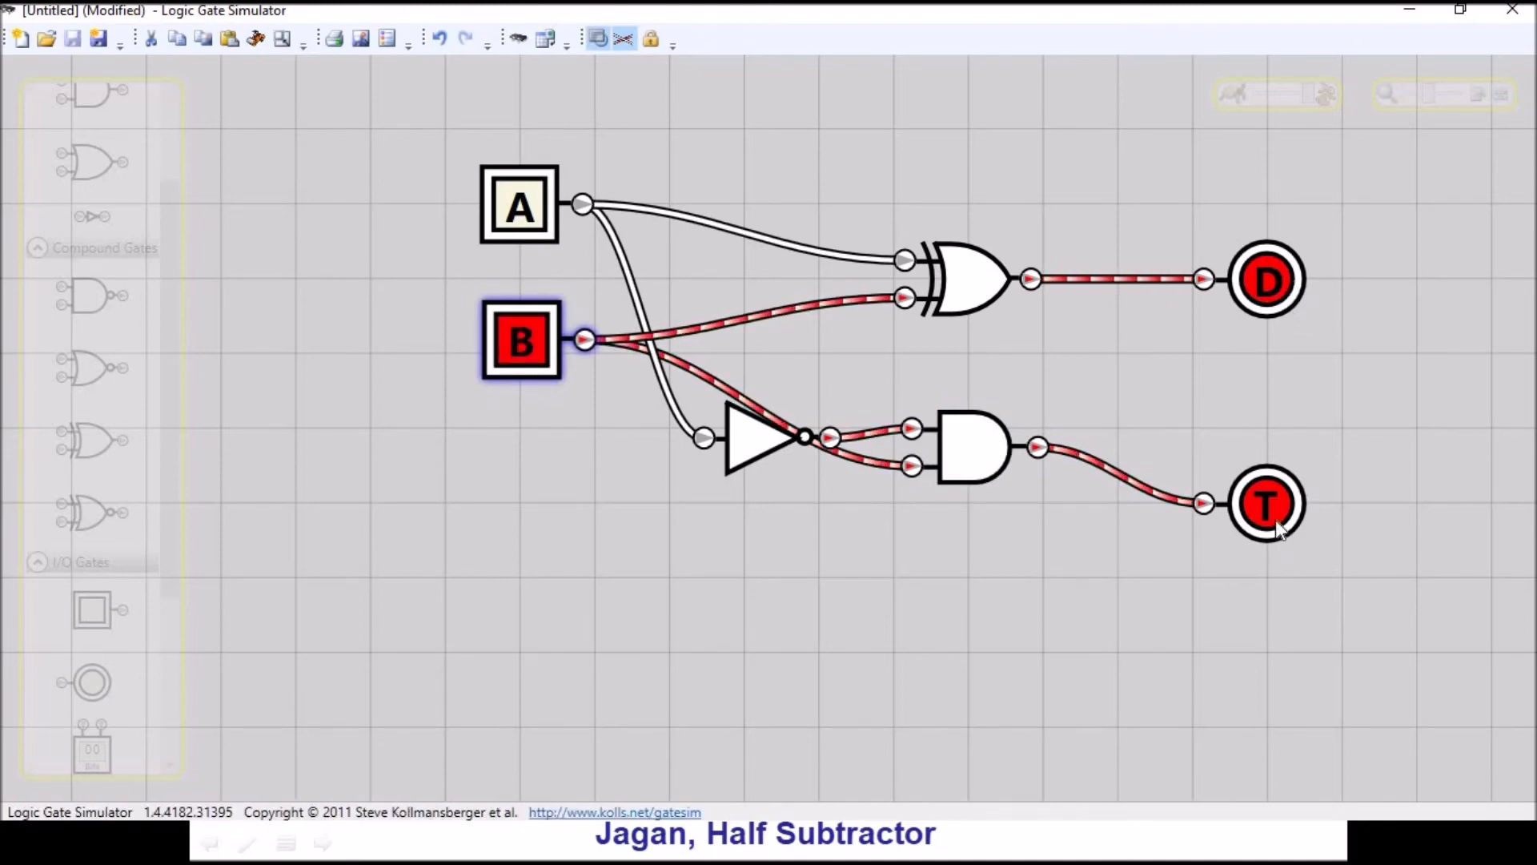
pyautogui.click(535, 333)
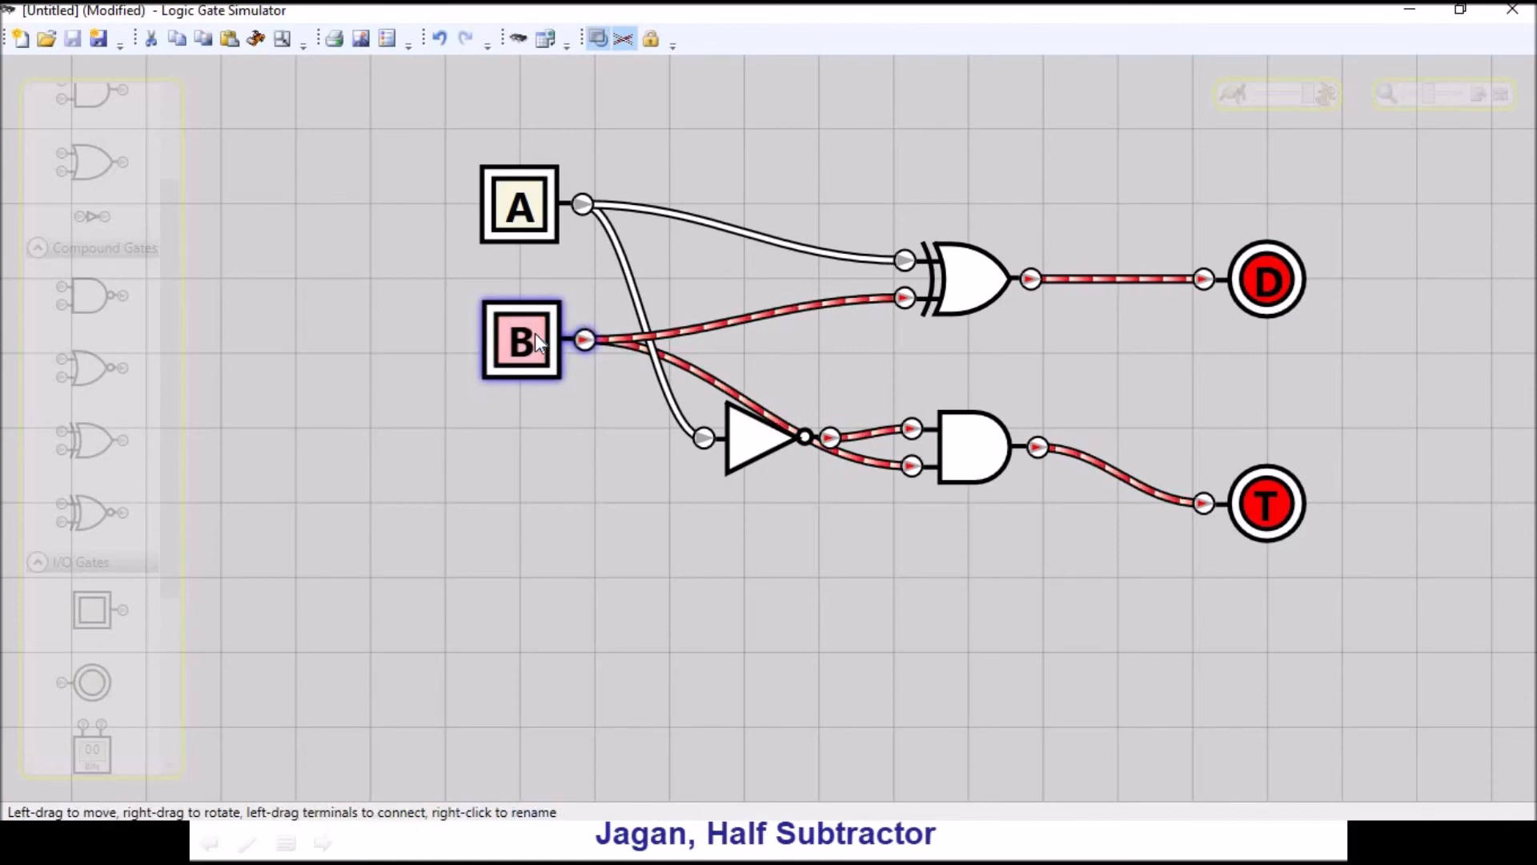
pyautogui.click(516, 192)
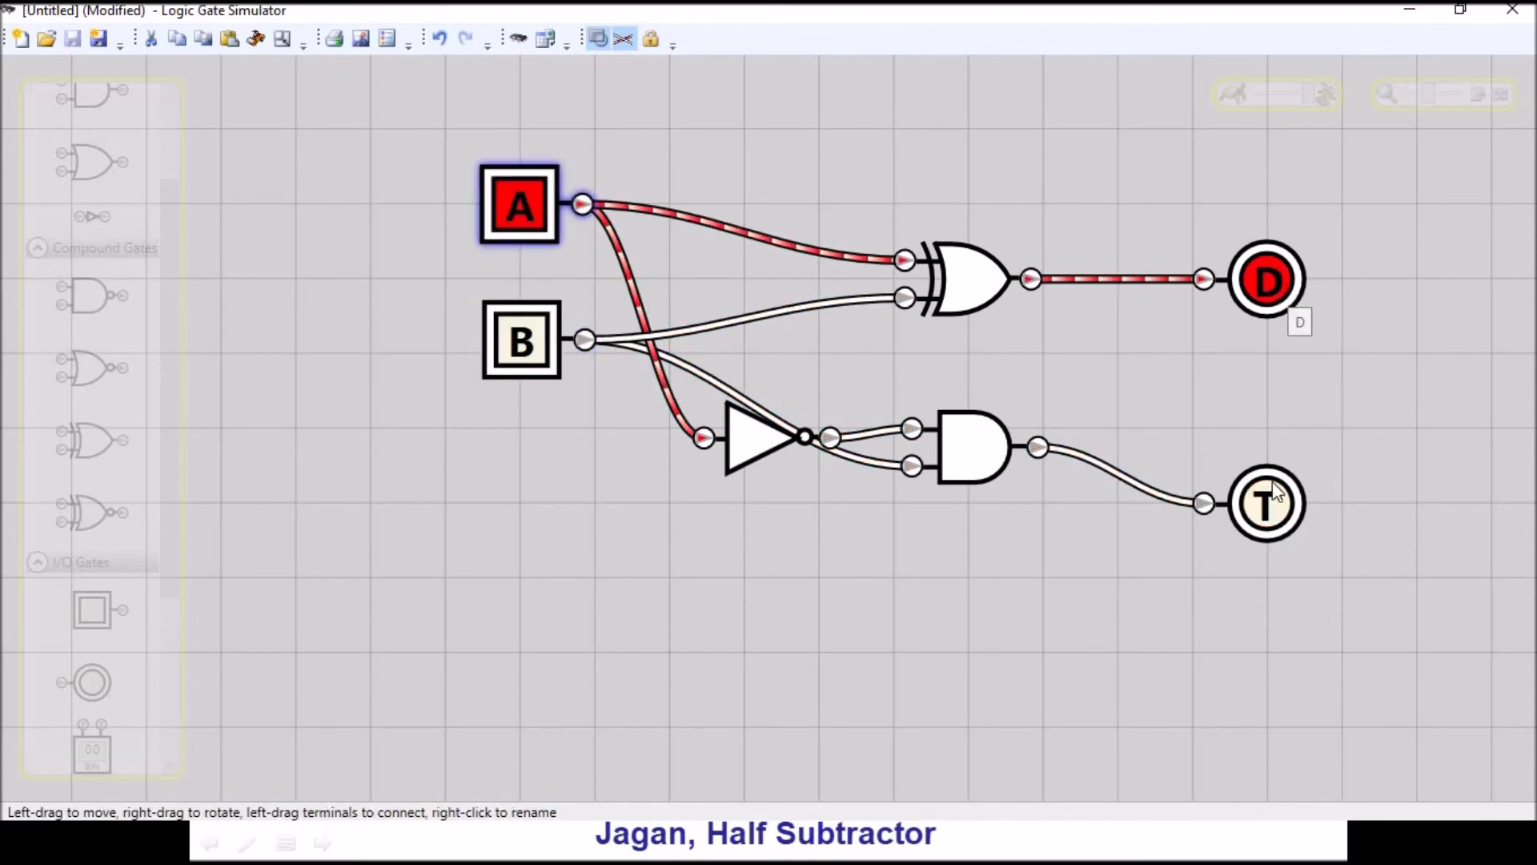
pyautogui.click(536, 352)
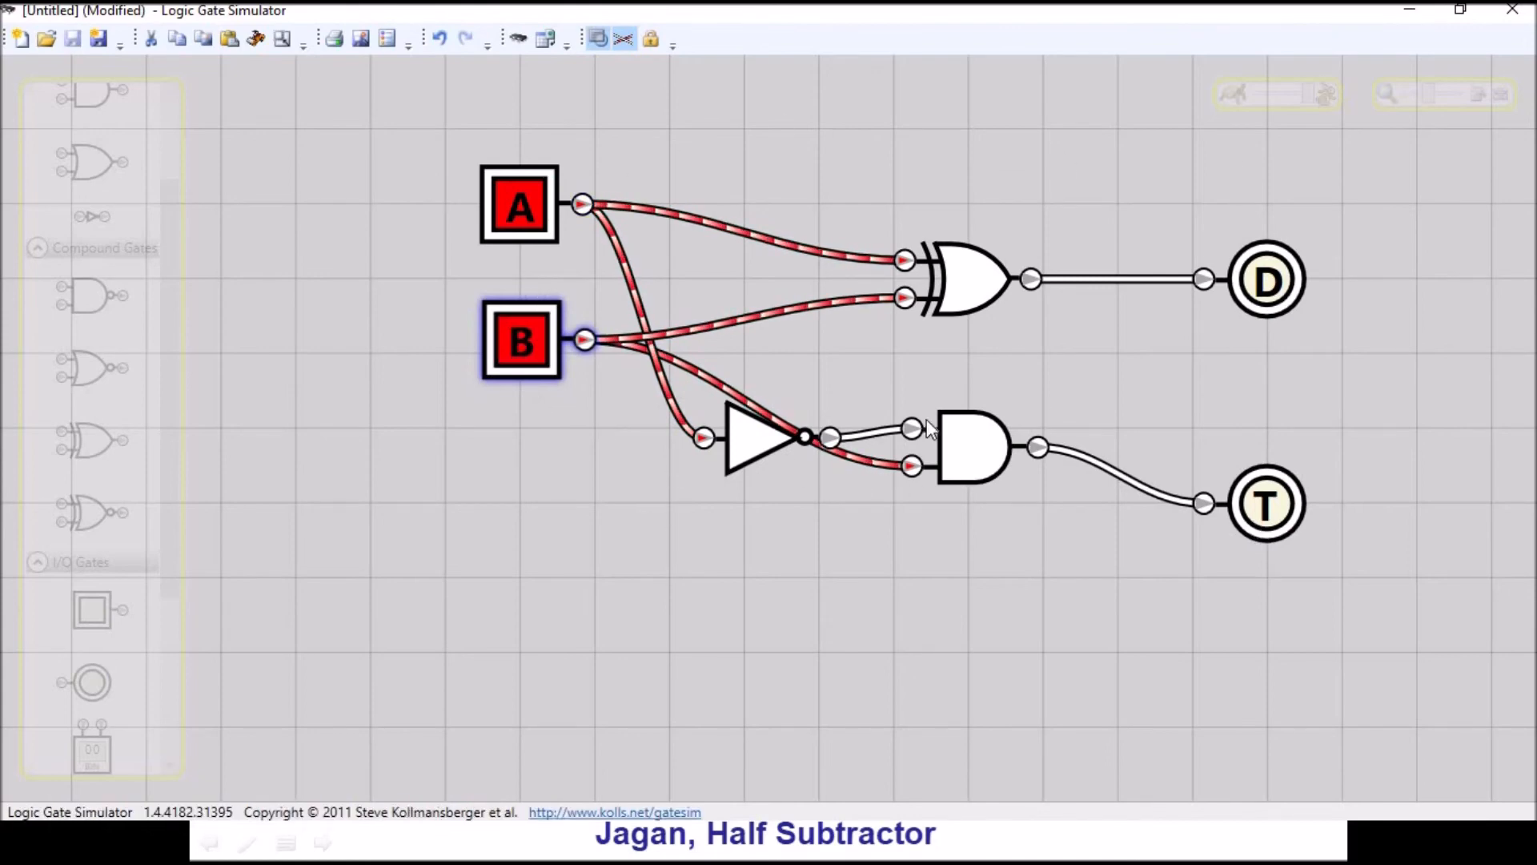
# - Open the oscilloscope and move its window below the A and B inputs, clear of the gates and outputs
pyautogui.click(390, 40)
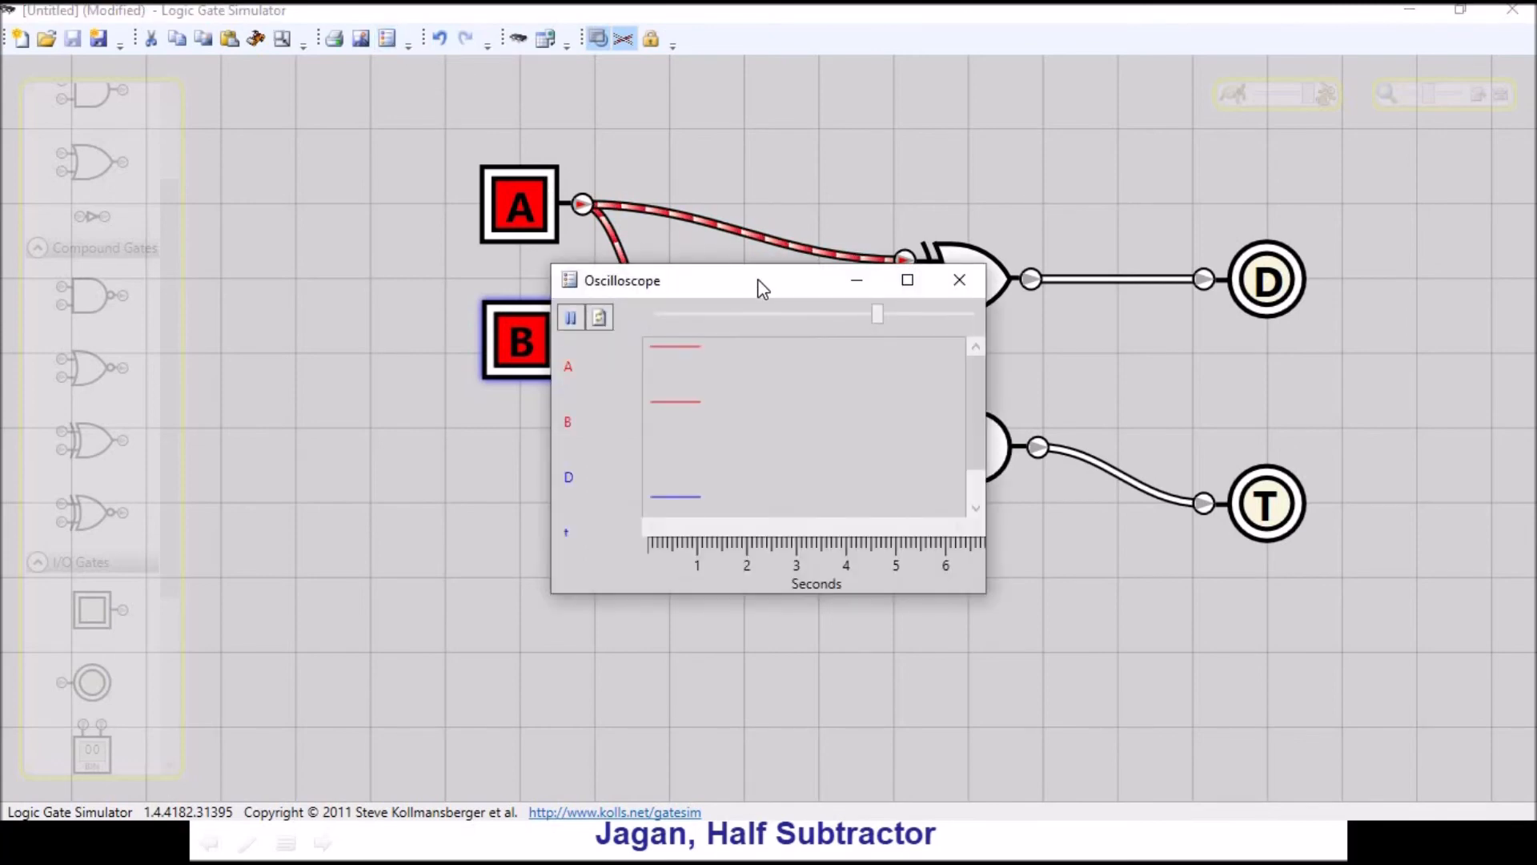
pyautogui.moveTo(878, 282)
pyautogui.mouseDown()
pyautogui.moveTo(590, 473)
pyautogui.moveTo(416, 466)
pyautogui.mouseUp()
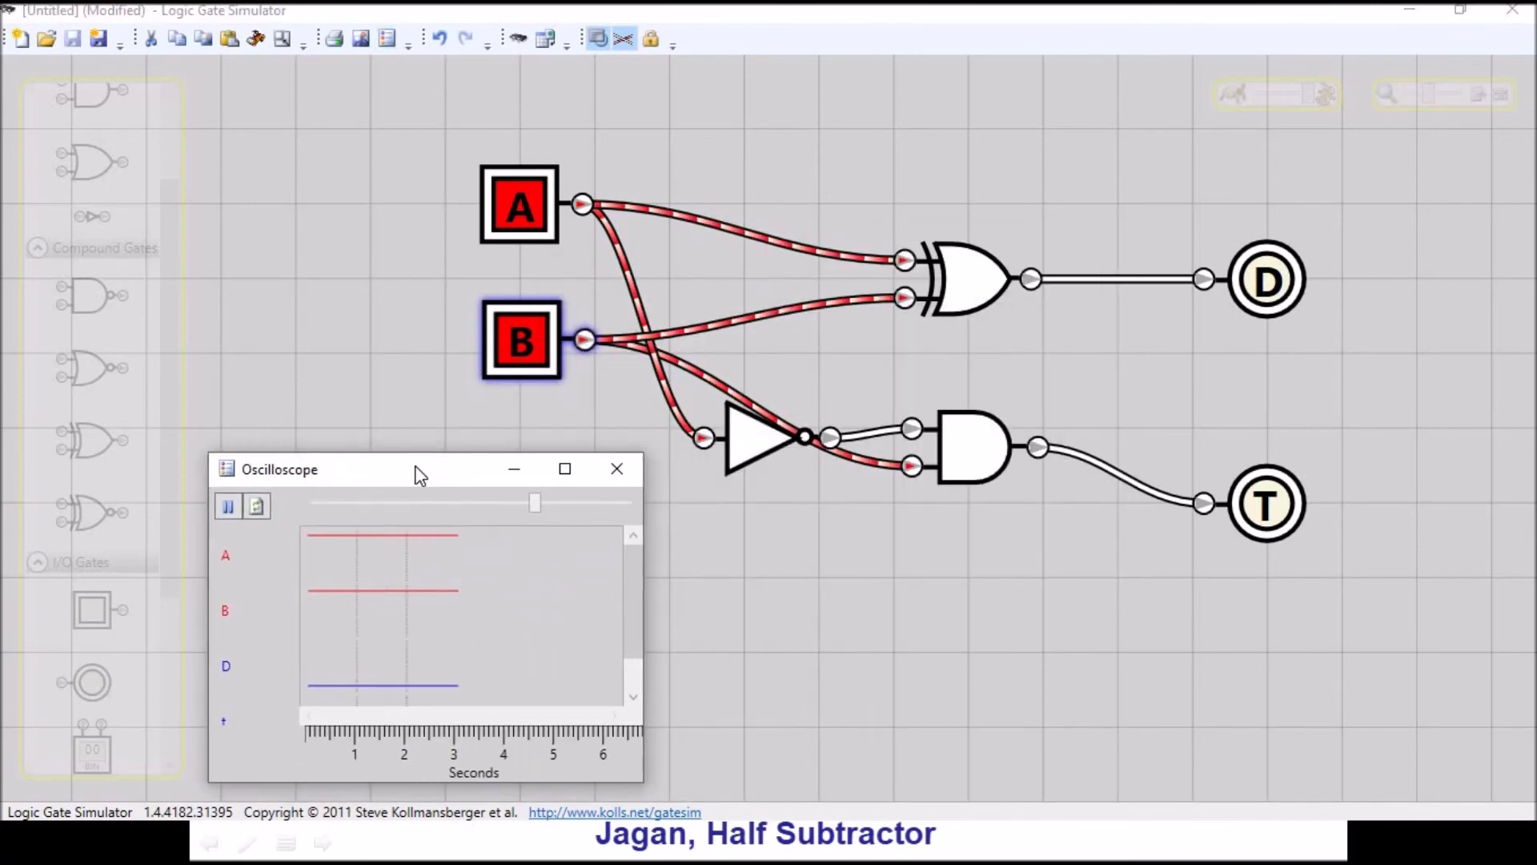
# - Switch input A off with B on and examine the A, B, D and T traces on the oscilloscope
pyautogui.click(522, 196)
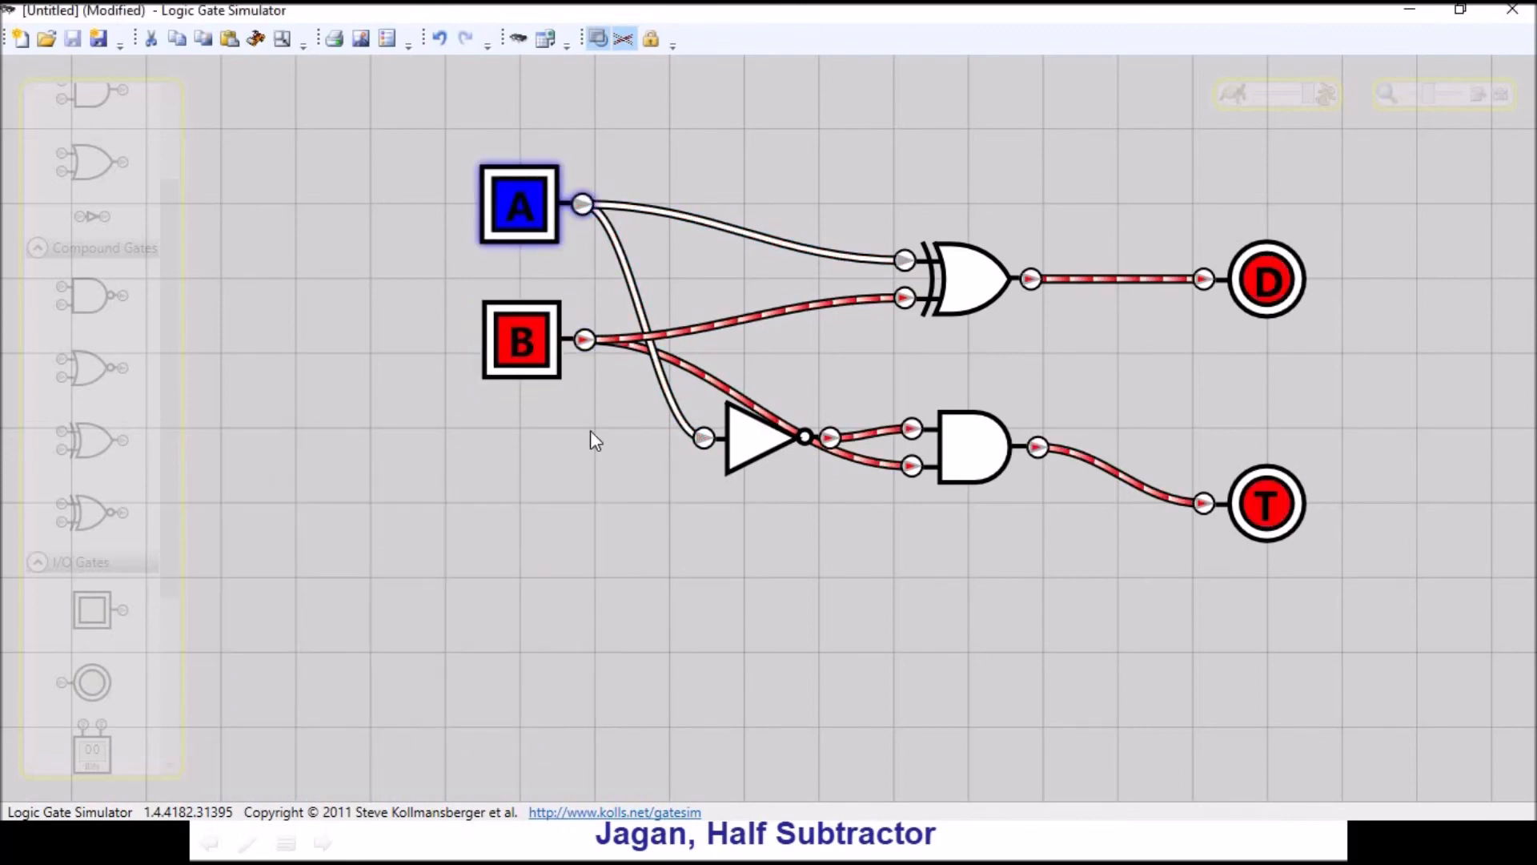
pyautogui.hotkey('alt', 'Tab')
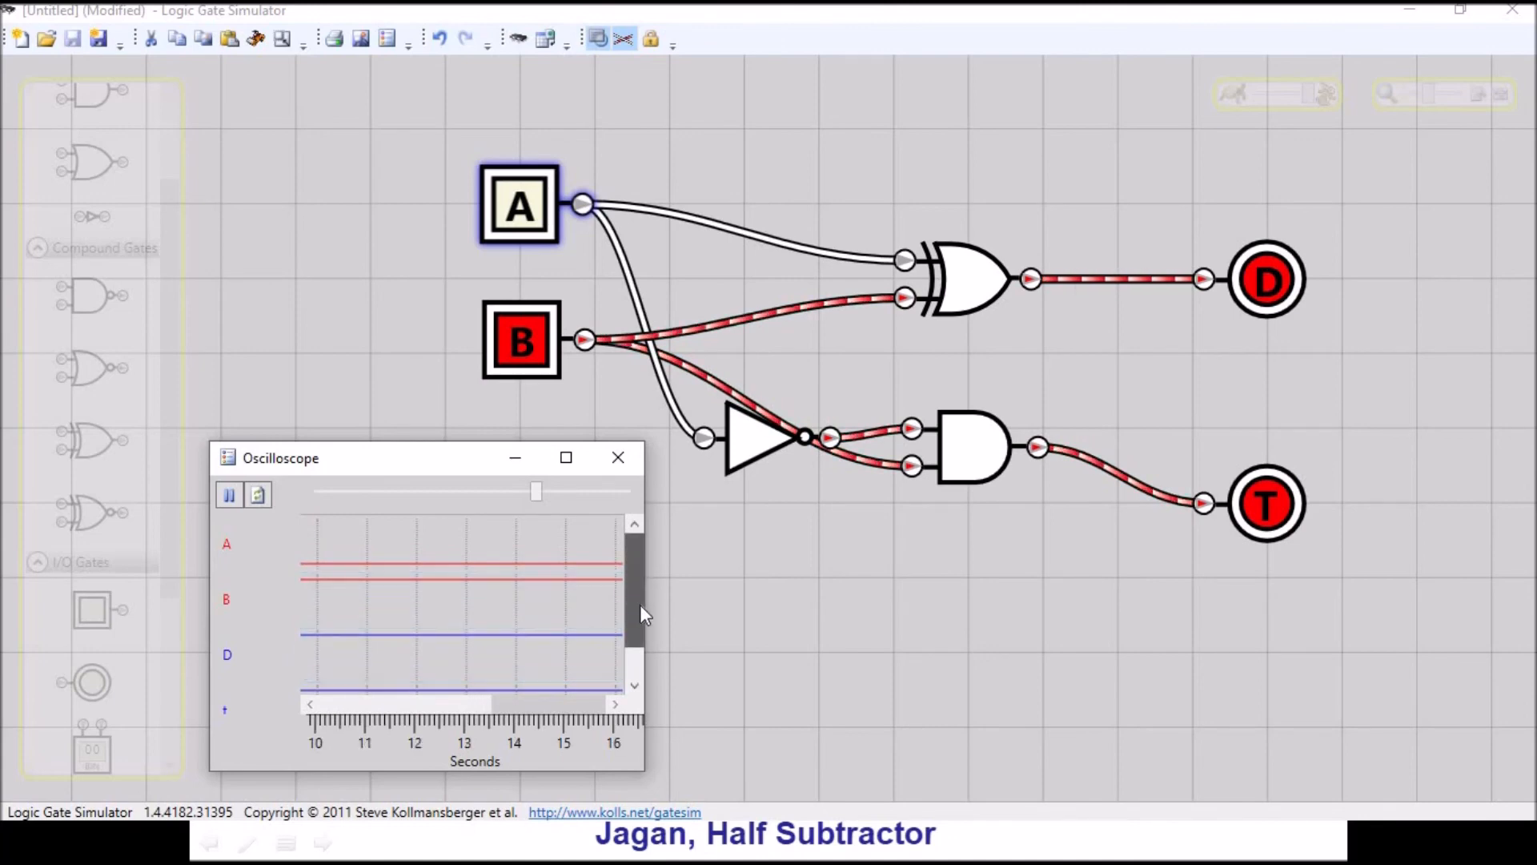
pyautogui.moveTo(640, 604); pyautogui.dragTo(640, 621)
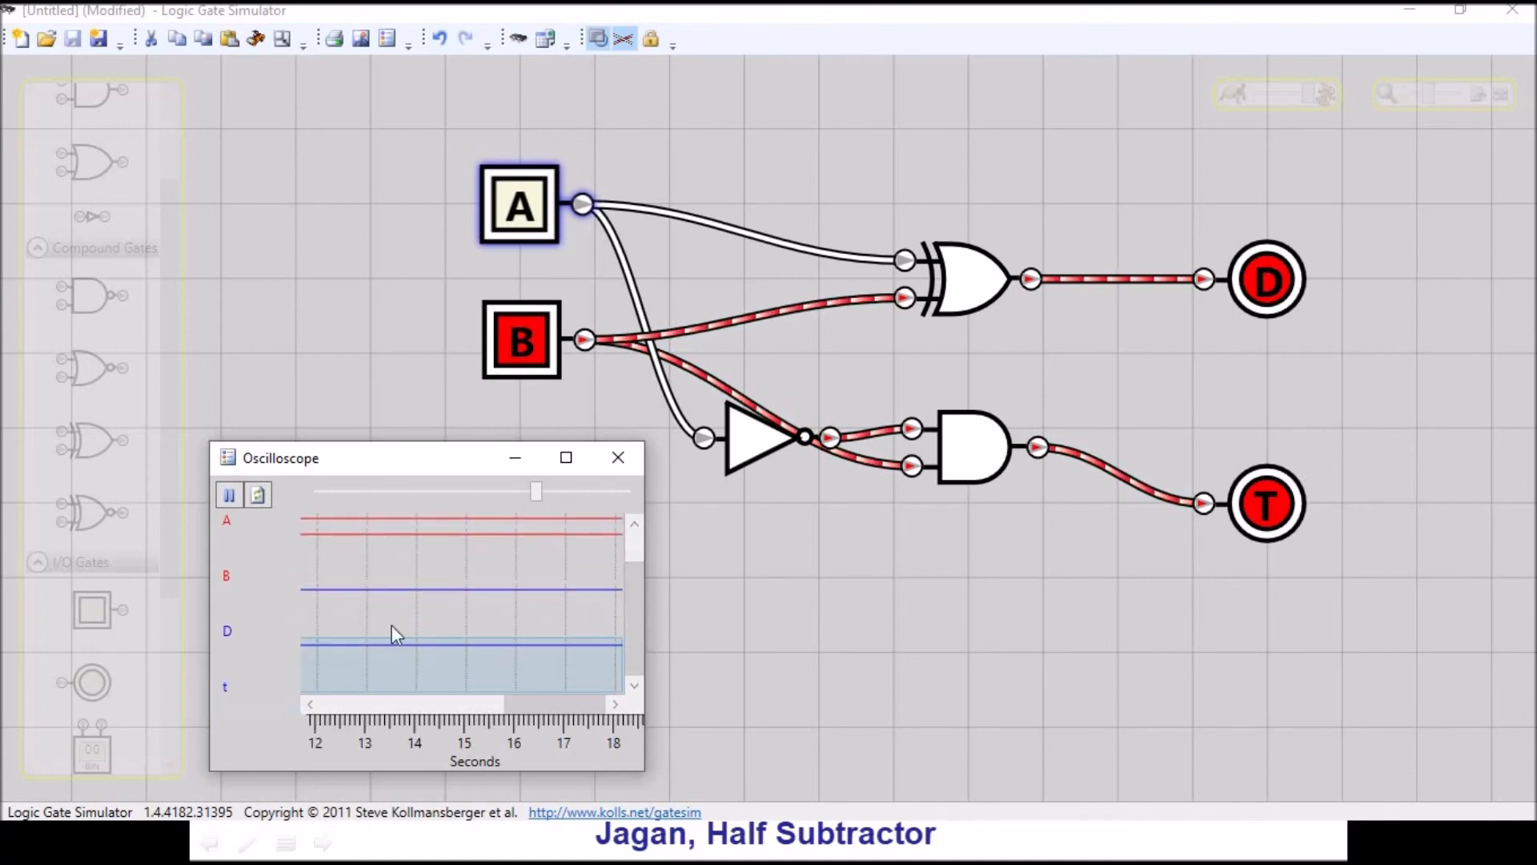
# - Examine the oscilloscope traces with only A switched on, and with both A and B on
pyautogui.click(522, 222)
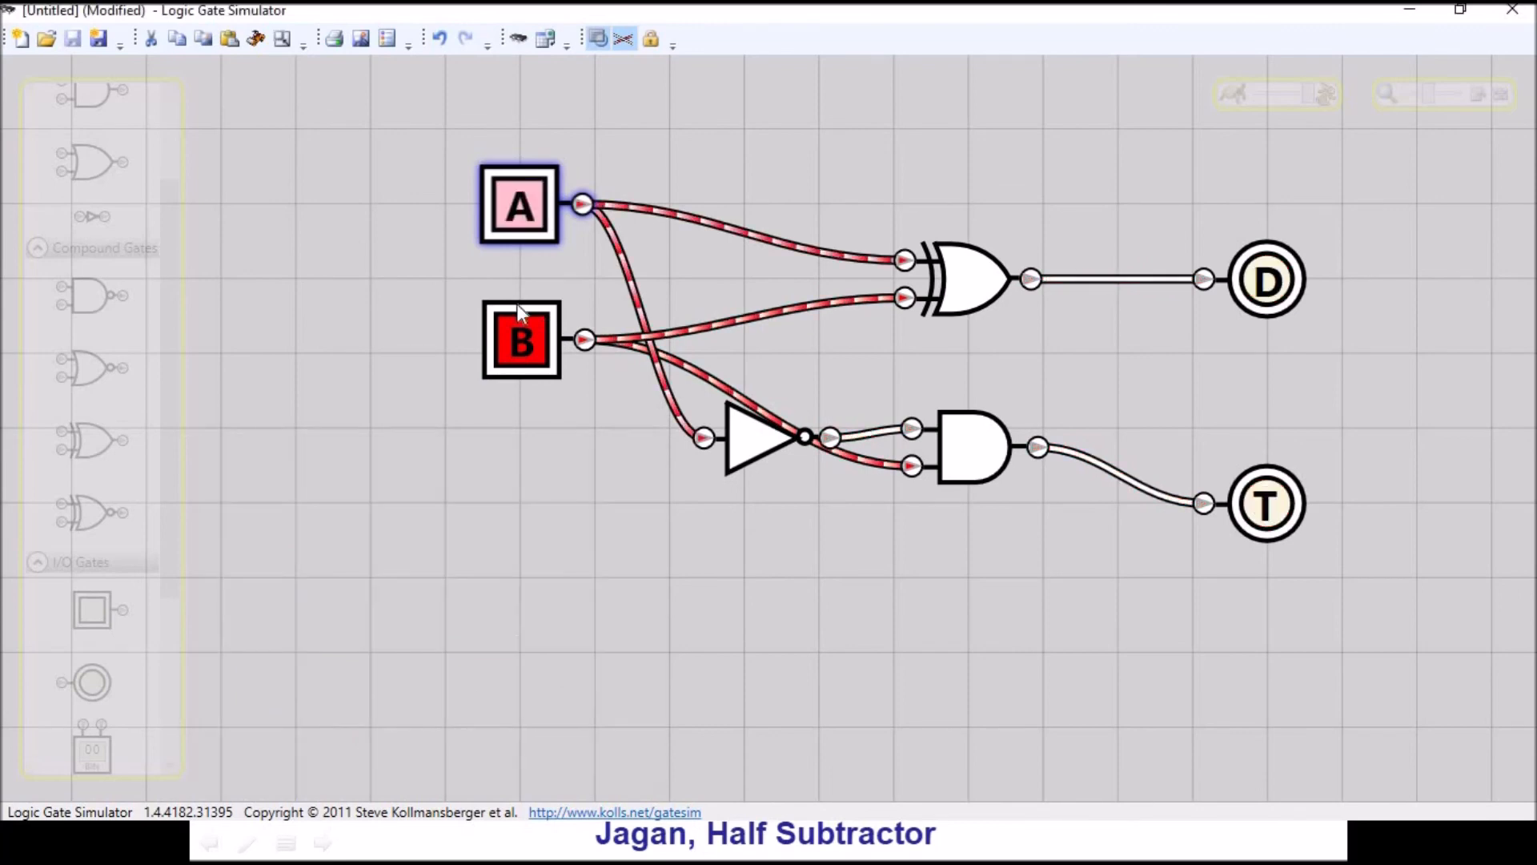
pyautogui.click(517, 336)
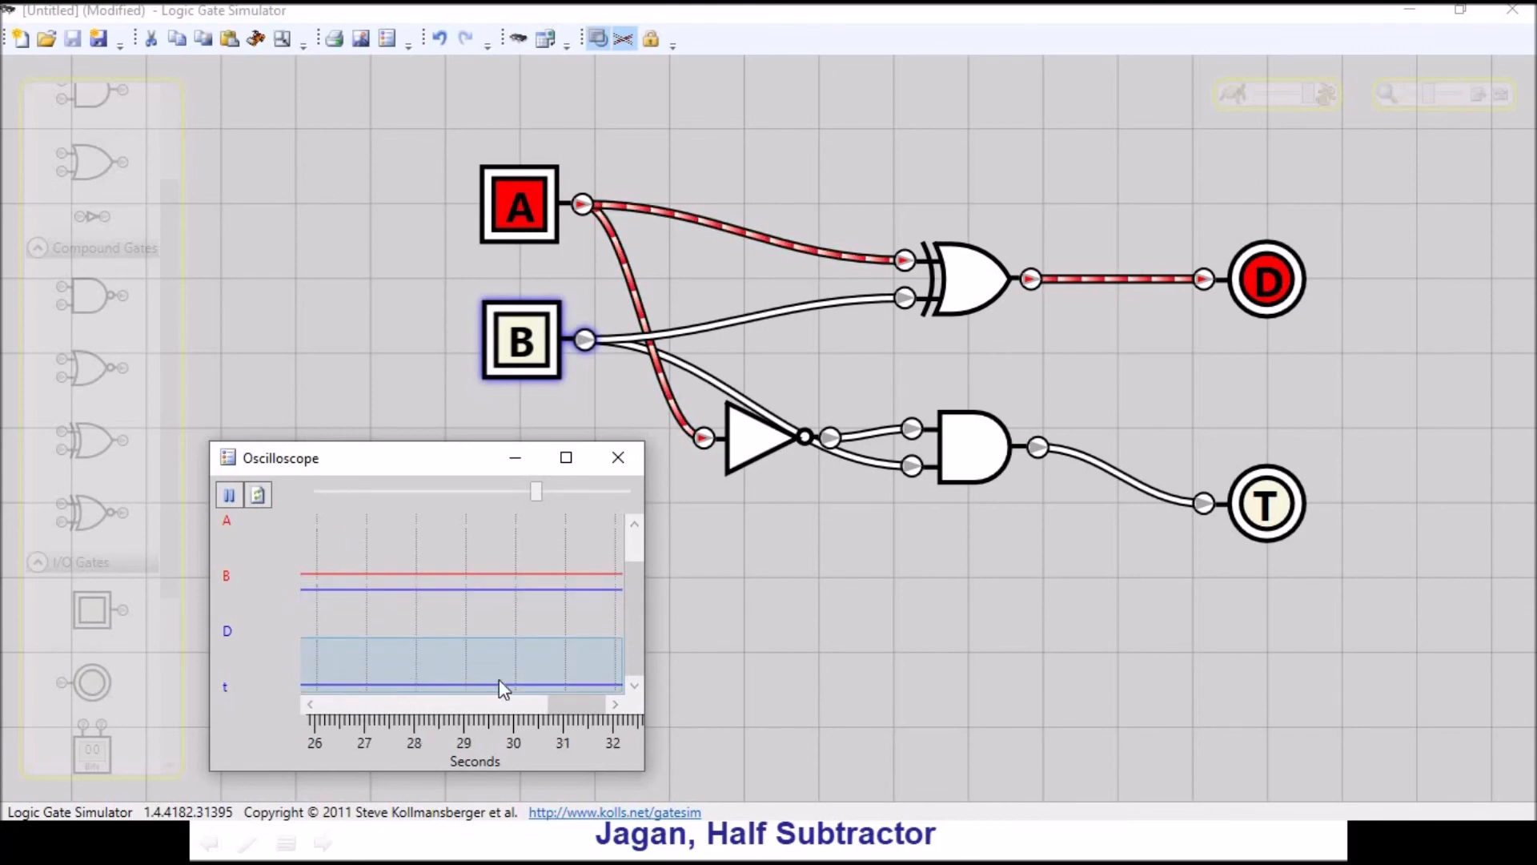
pyautogui.click(535, 339)
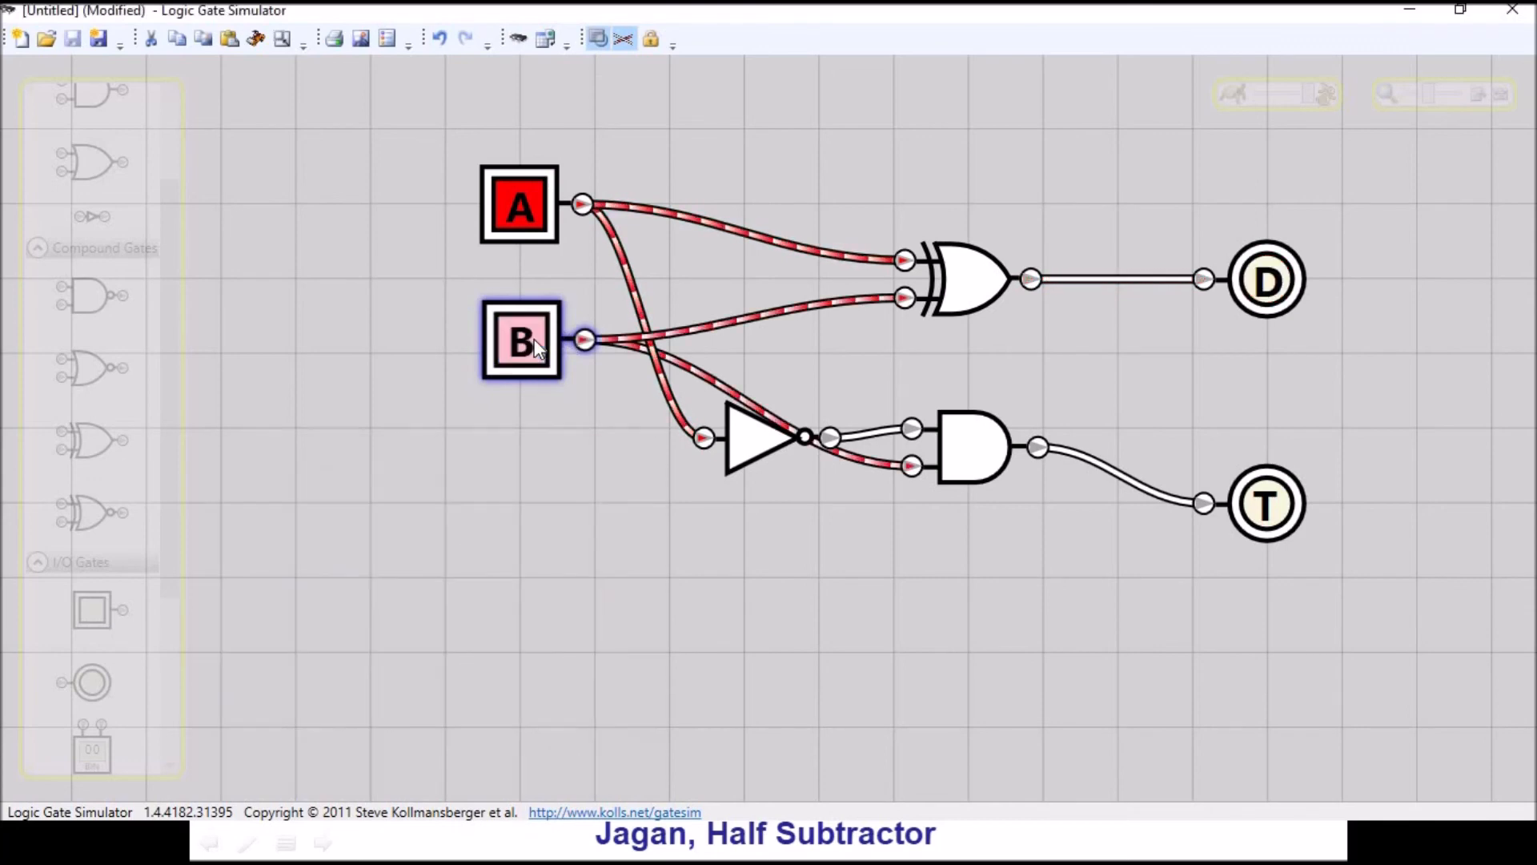
pyautogui.hotkey('alt', 'Tab')
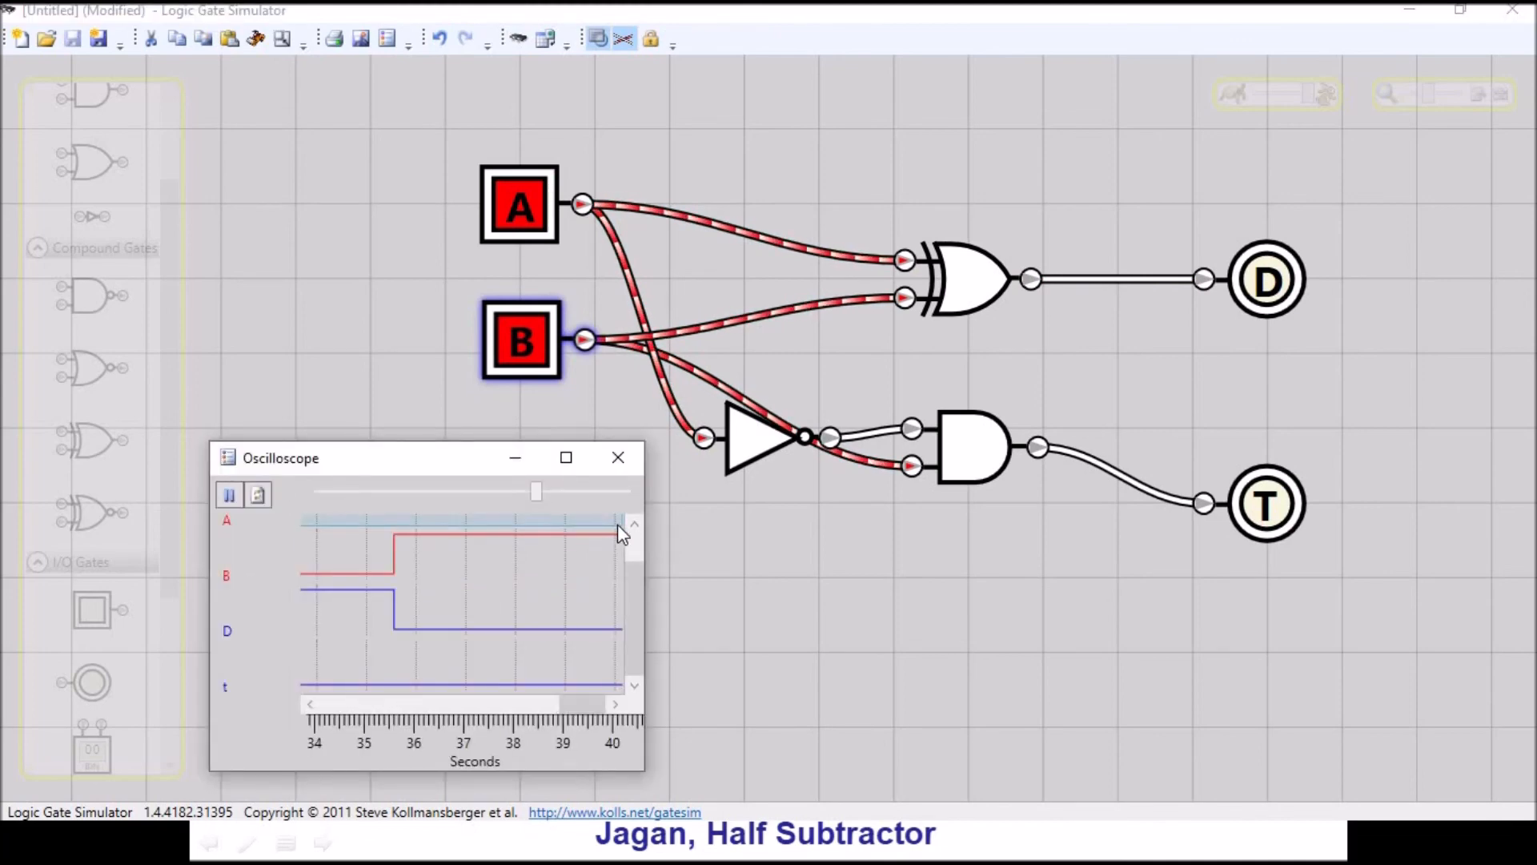
pyautogui.moveTo(637, 601)
pyautogui.mouseDown()
pyautogui.moveTo(641, 546)
pyautogui.moveTo(628, 647)
pyautogui.mouseUp()
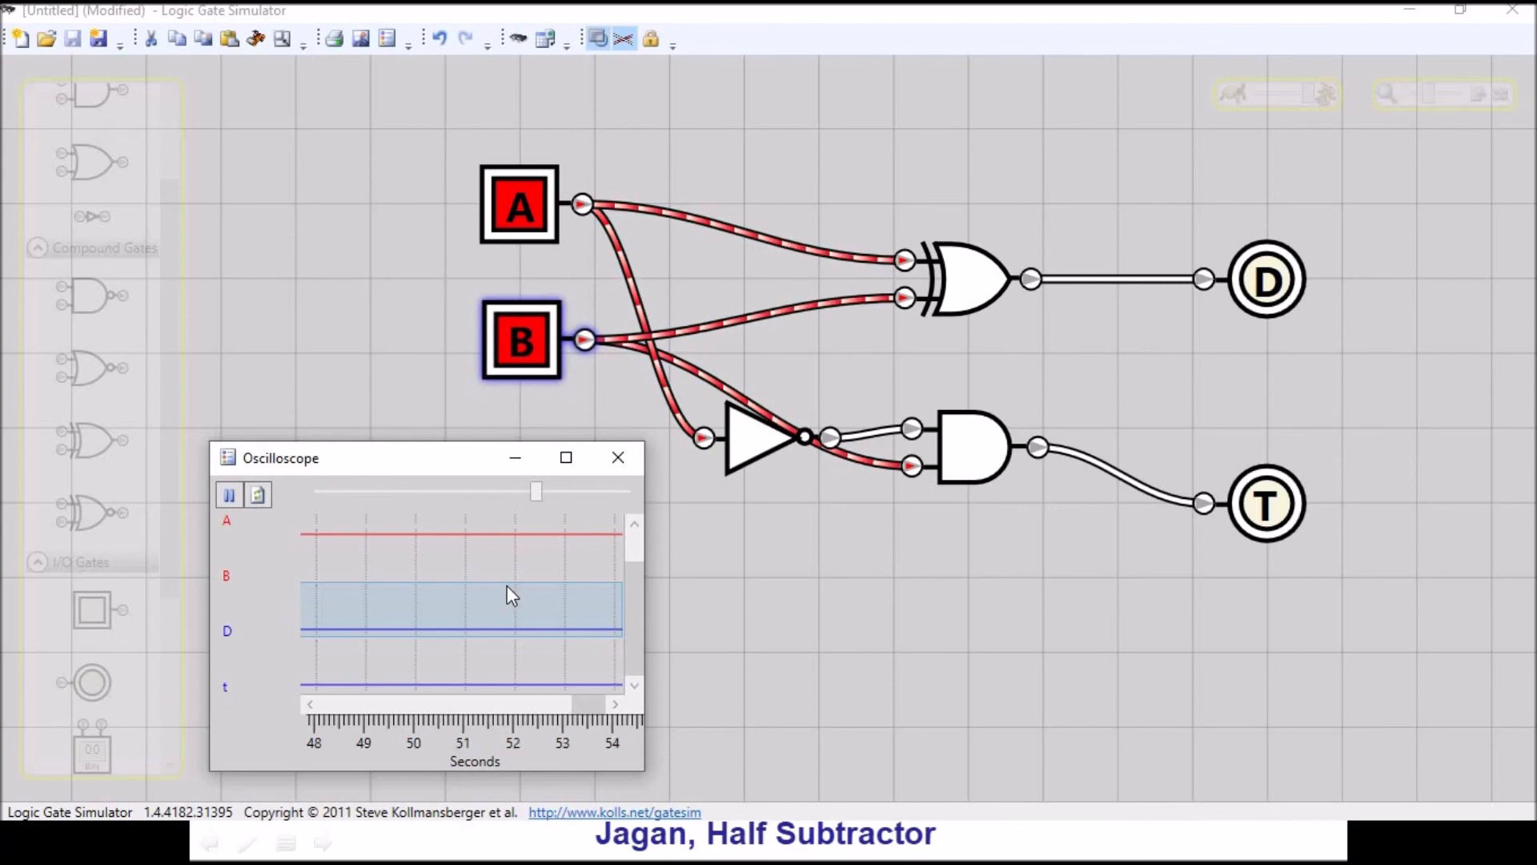
# - Close the oscilloscope and exit the simulator without saving the untitled circuit
pyautogui.click(623, 467)
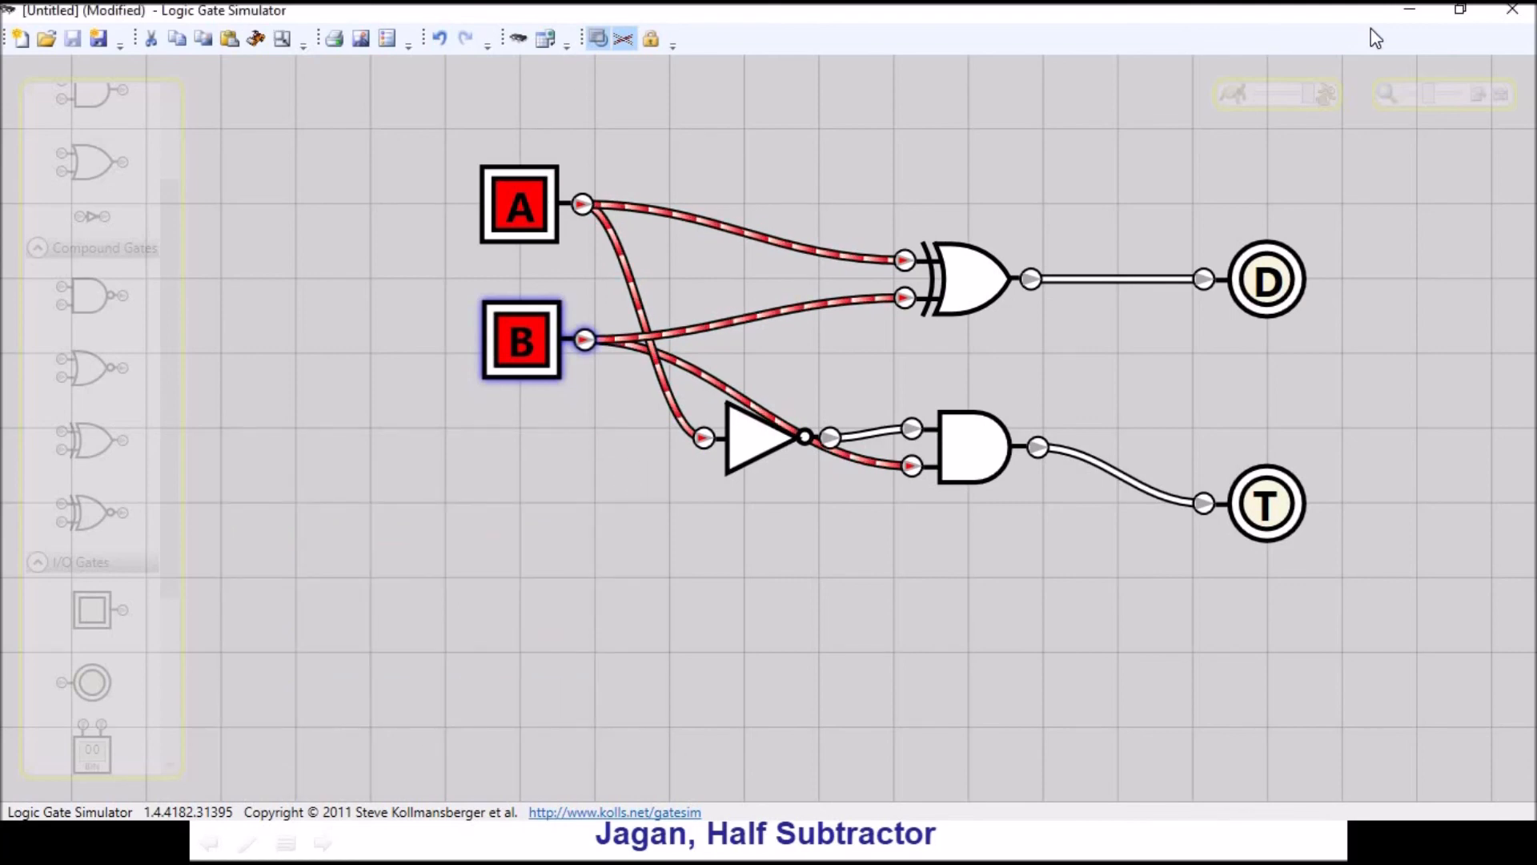
pyautogui.click(1519, 16)
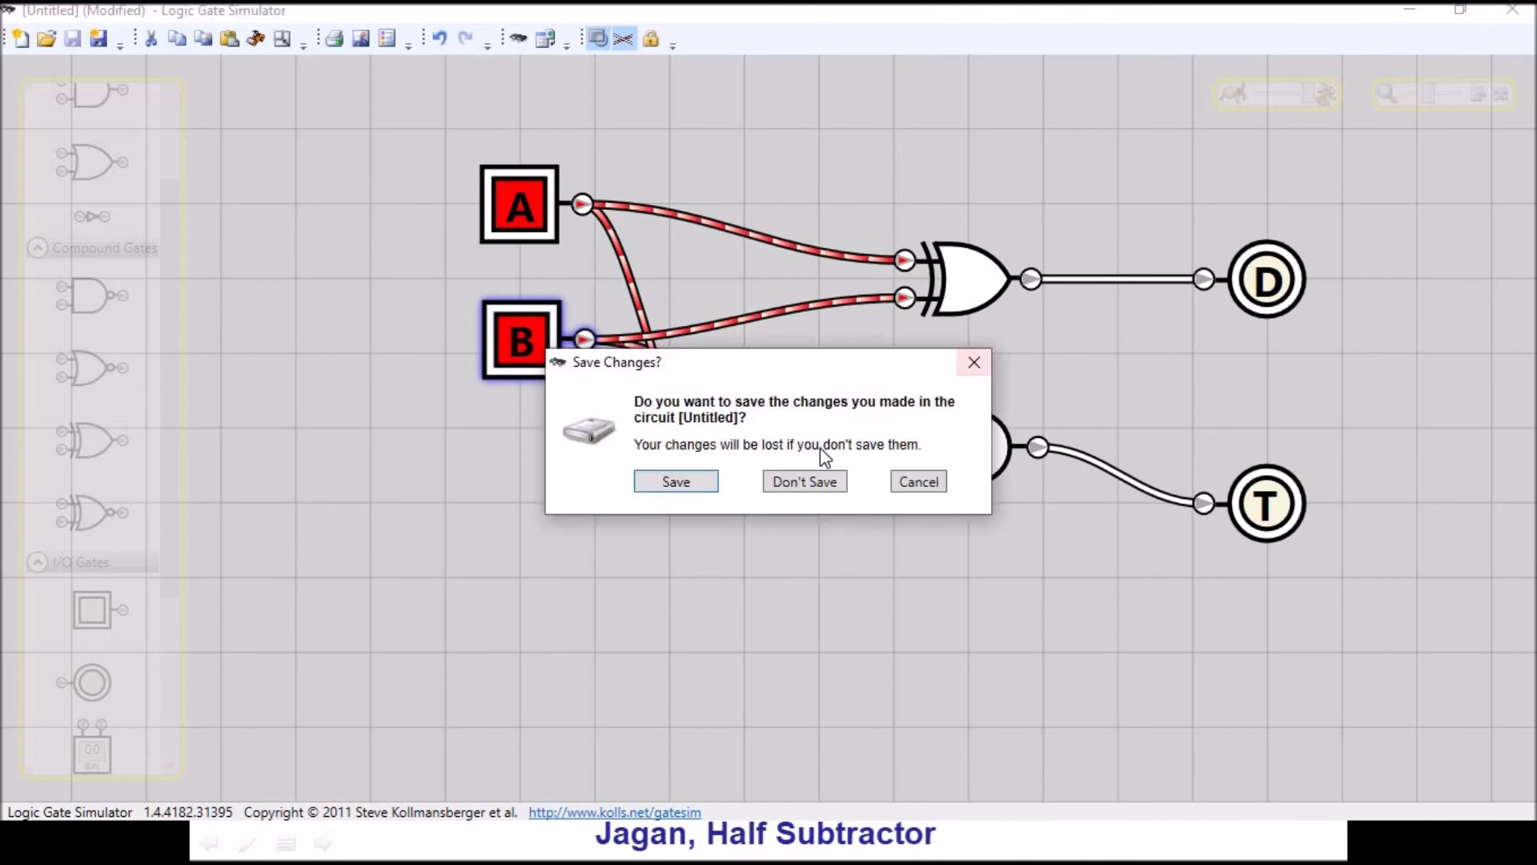
pyautogui.click(780, 484)
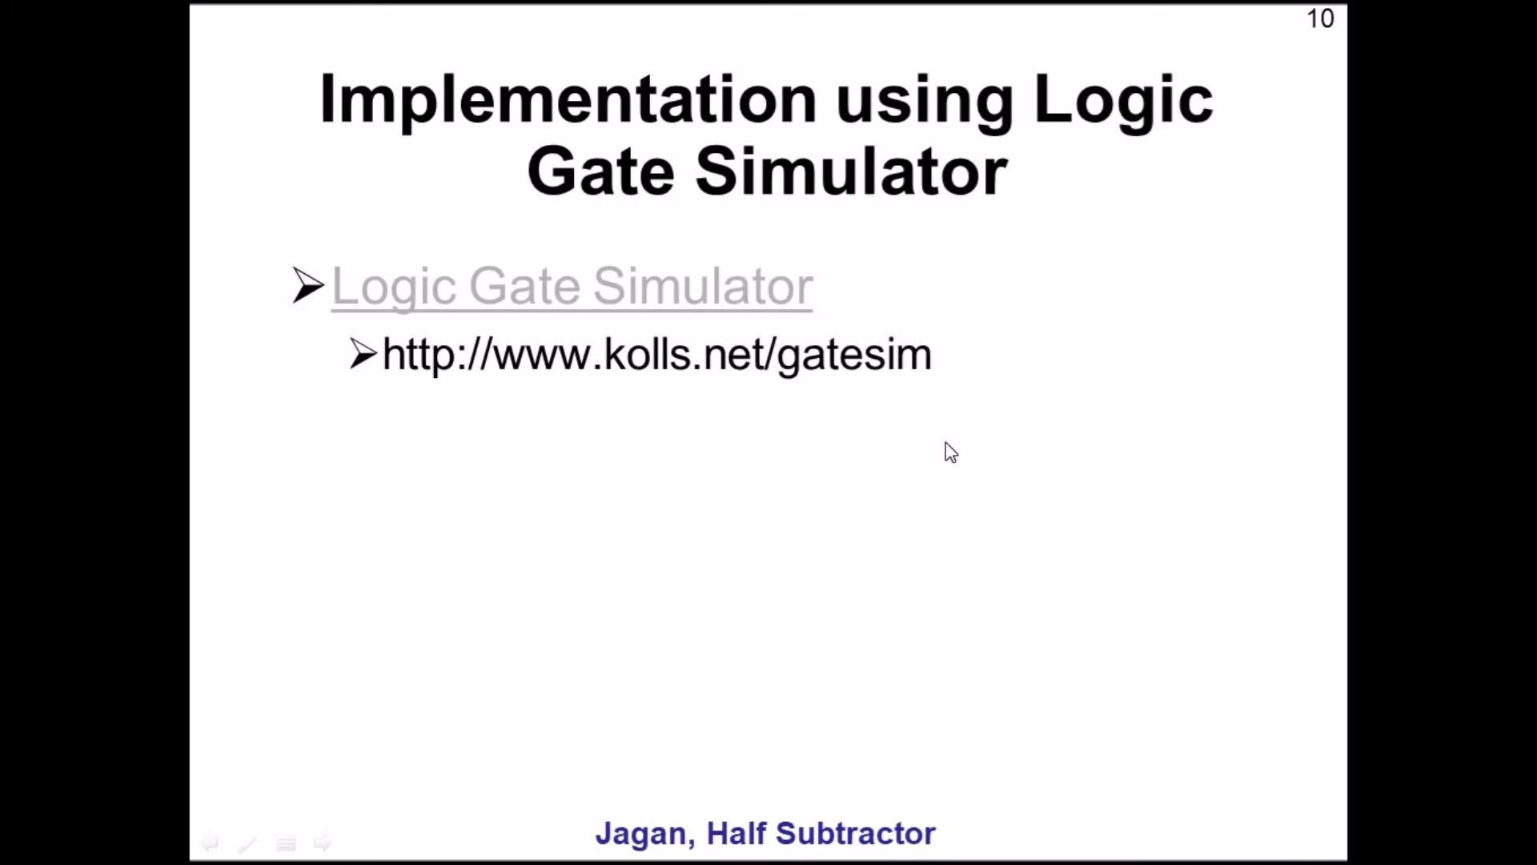
pyautogui.press('Right')
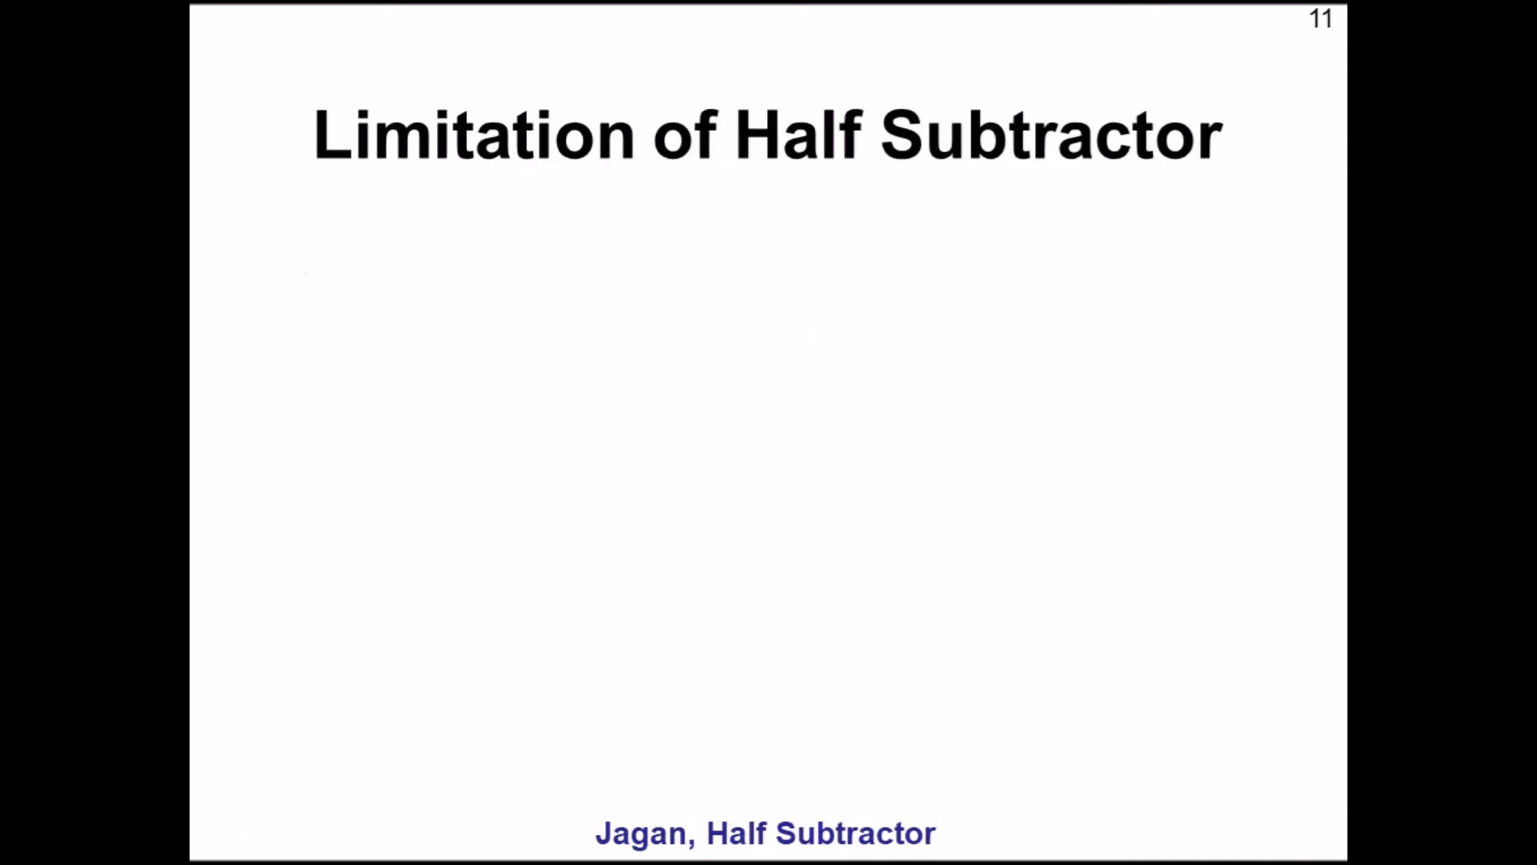